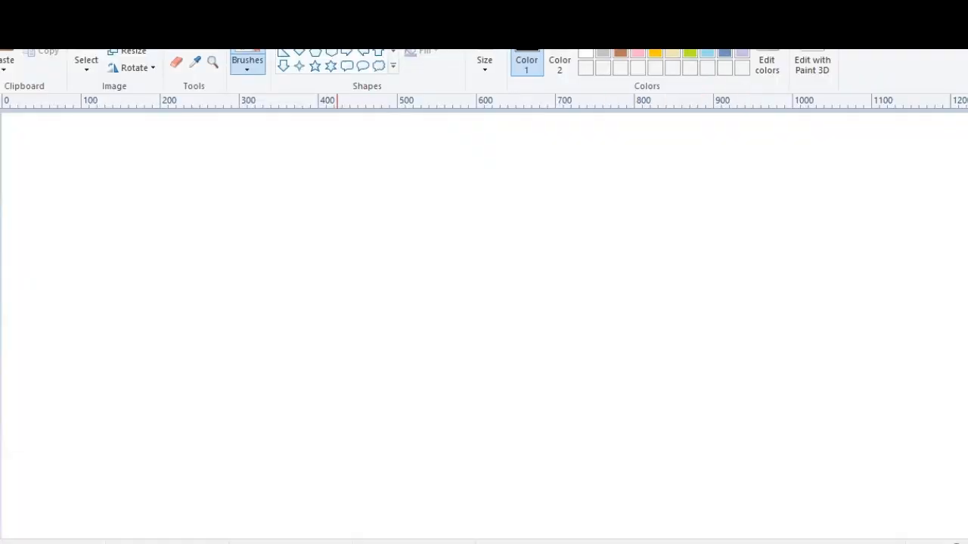
Step: Draw the outline of a head with a two-pointed crown in black near the canvas centre using a brush
left_click(247, 64)
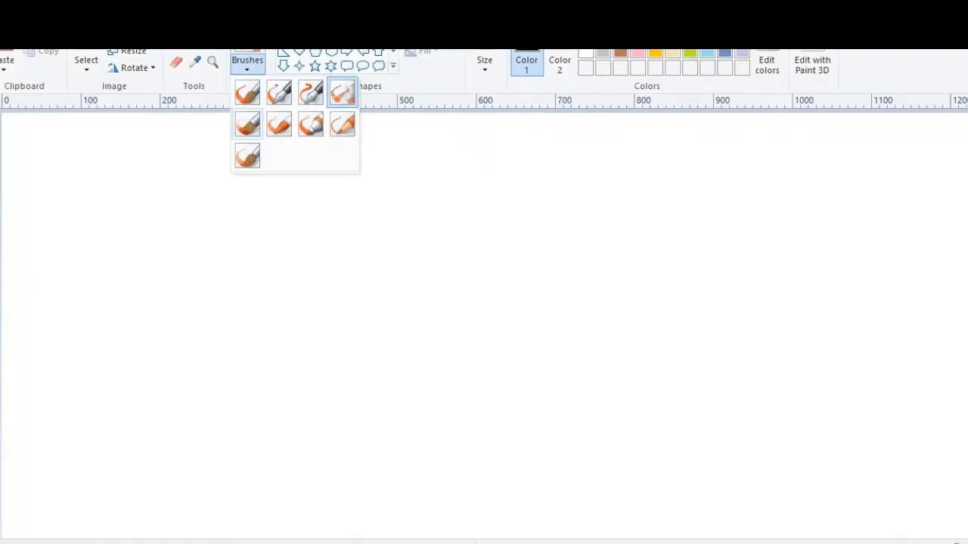
left_click(342, 92)
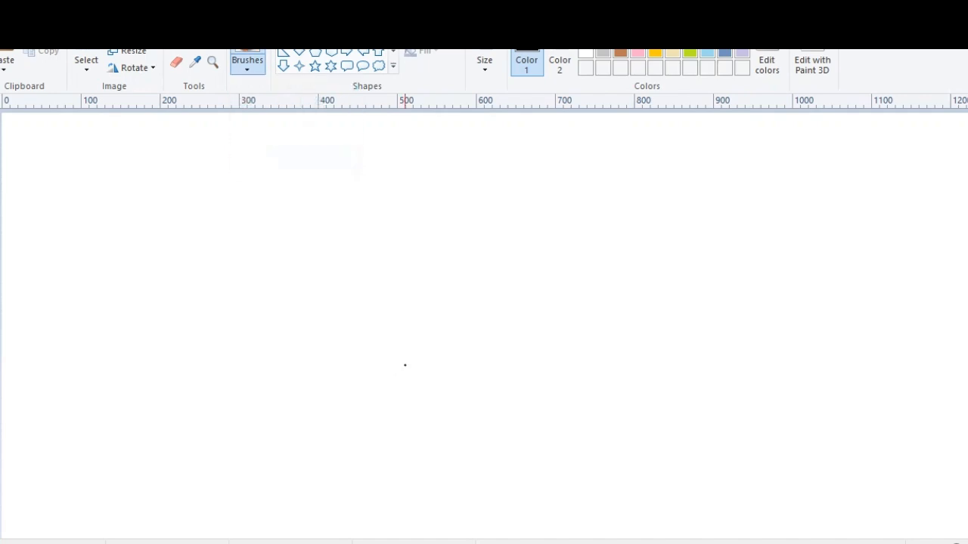
mouse_move(481, 314)
left_mouse_down()
mouse_move(476, 277)
mouse_move(506, 275)
mouse_move(511, 316)
left_mouse_up()
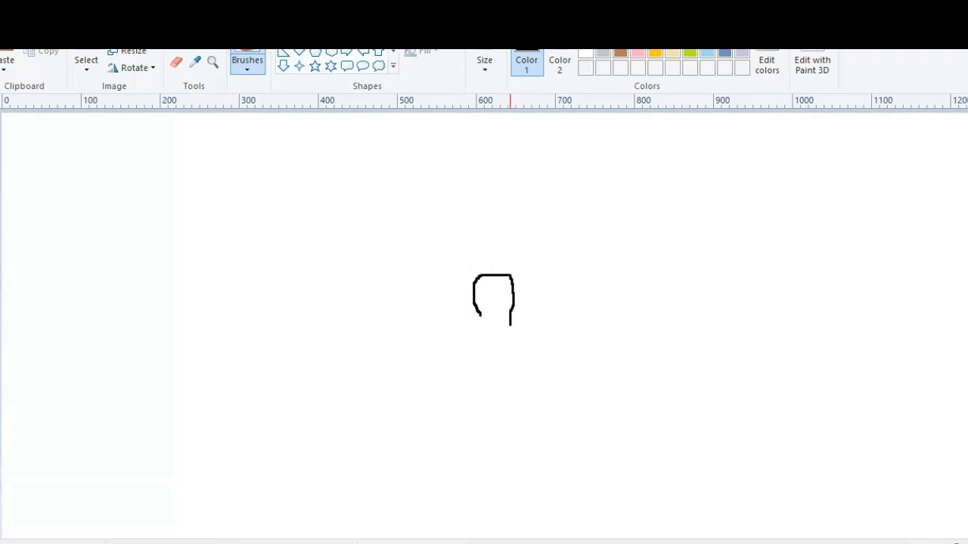
mouse_move(479, 310)
left_mouse_down()
mouse_move(478, 327)
mouse_move(516, 332)
left_mouse_up()
mouse_move(477, 275)
left_mouse_down()
mouse_move(475, 264)
mouse_move(514, 264)
mouse_move(511, 281)
left_mouse_up()
Step: Draw the figure's left shoulder and the left side of the torso down to the waist
left_click_drag(476, 331, 463, 332)
key("ctrl+z")
mouse_move(476, 334)
left_mouse_down()
mouse_move(458, 344)
mouse_move(481, 357)
mouse_move(483, 366)
mouse_move(467, 355)
mouse_move(488, 411)
left_mouse_up()
key("ctrl+z")
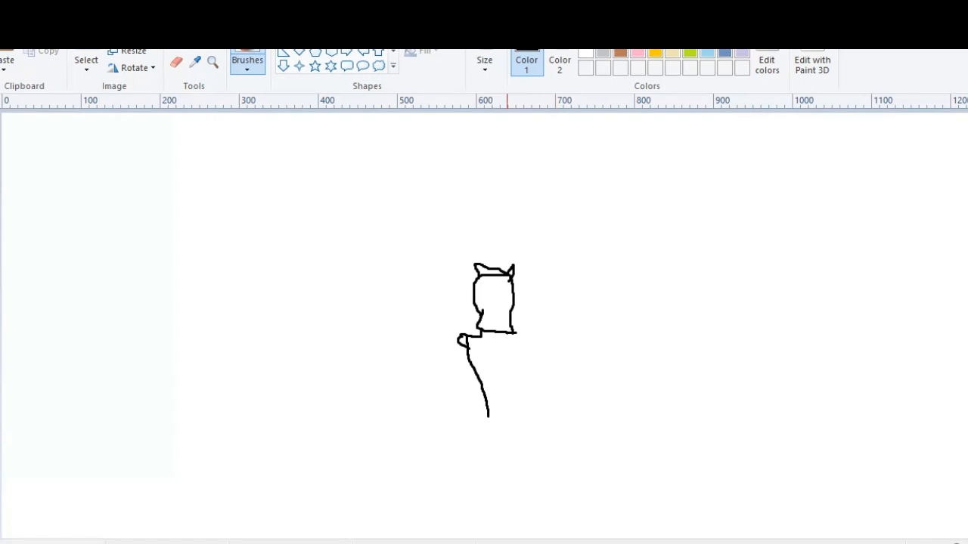
Step: Draw the right shoulder, right side, flat base and left hip to close the figure's body outline
left_click_drag(514, 333, 527, 331)
key("ctrl+z")
key("ctrl+z")
mouse_move(517, 333)
left_mouse_down()
mouse_move(539, 342)
mouse_move(525, 353)
mouse_move(522, 402)
mouse_move(548, 437)
mouse_move(557, 484)
mouse_move(479, 490)
left_mouse_up()
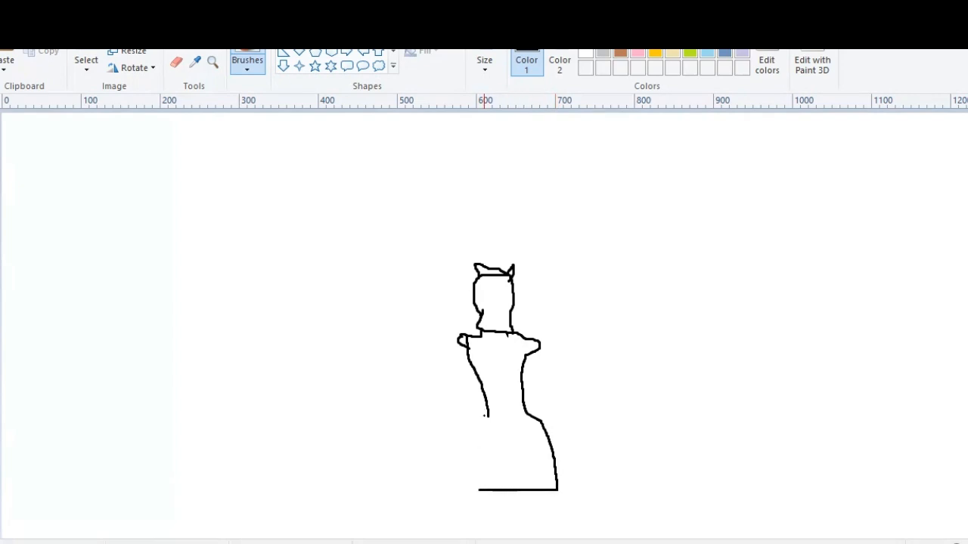
mouse_move(488, 415)
left_mouse_down()
mouse_move(478, 486)
mouse_move(487, 490)
left_mouse_up()
Step: Draw a raised arm and hand from the waist and a second bent arm hanging down from the left shoulder
mouse_move(491, 435)
left_mouse_down()
mouse_move(443, 428)
mouse_move(442, 363)
mouse_move(436, 345)
mouse_move(426, 357)
mouse_move(417, 337)
mouse_move(434, 431)
mouse_move(479, 454)
left_mouse_up()
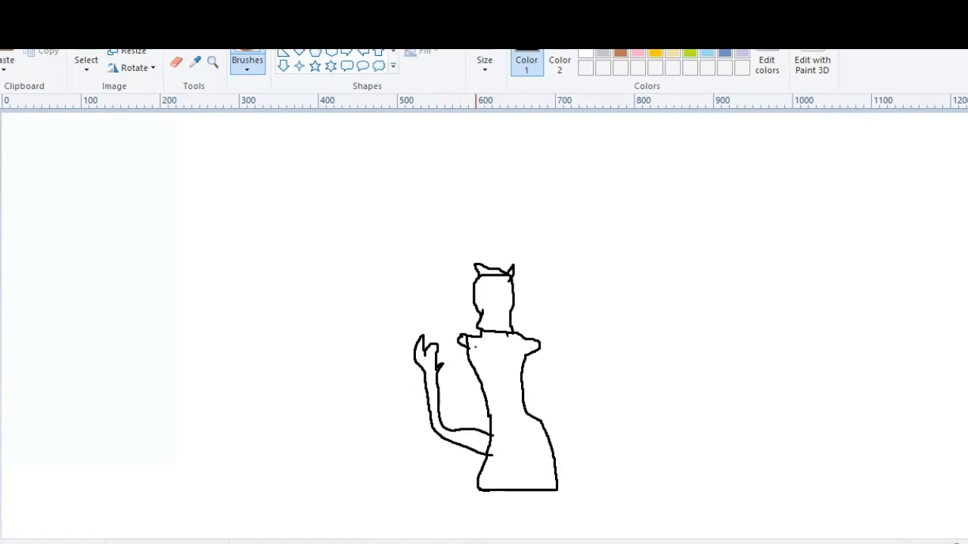
mouse_move(462, 344)
left_mouse_down()
mouse_move(409, 413)
mouse_move(406, 474)
mouse_move(423, 502)
mouse_move(428, 390)
left_mouse_up()
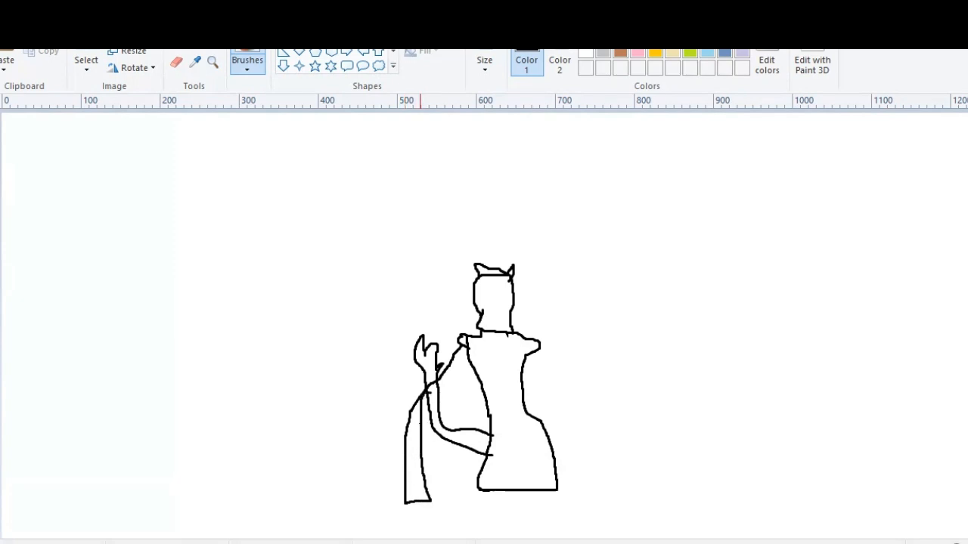
mouse_move(423, 430)
left_mouse_down()
mouse_move(428, 399)
mouse_move(448, 387)
mouse_move(470, 341)
left_mouse_up()
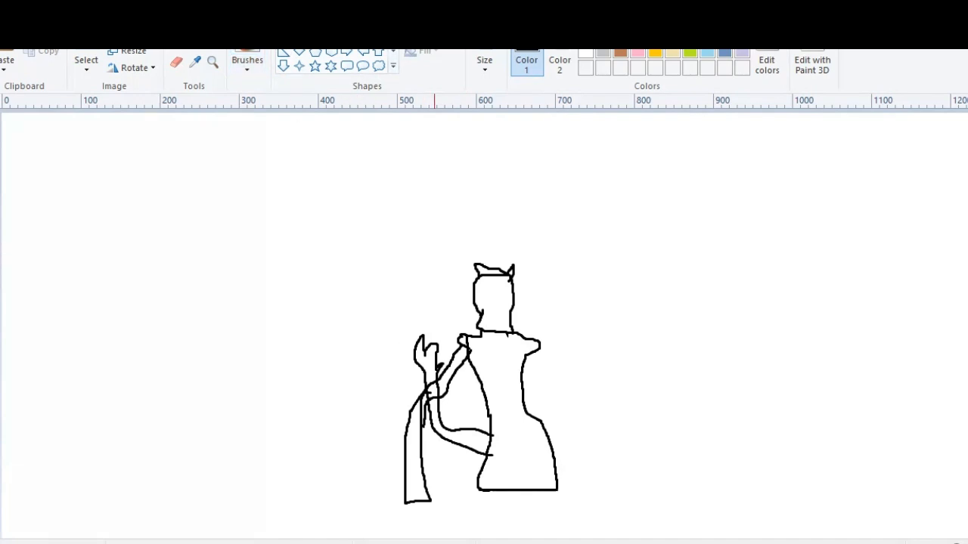
Step: Draw the flute as a thick, slightly slanted black line from the left shoulder out past the raised hand
left_click_drag(366, 361, 443, 350)
key("ctrl+z")
left_click(484, 64)
left_click(520, 125)
left_click_drag(372, 366, 462, 343)
left_click_drag(373, 365, 355, 368)
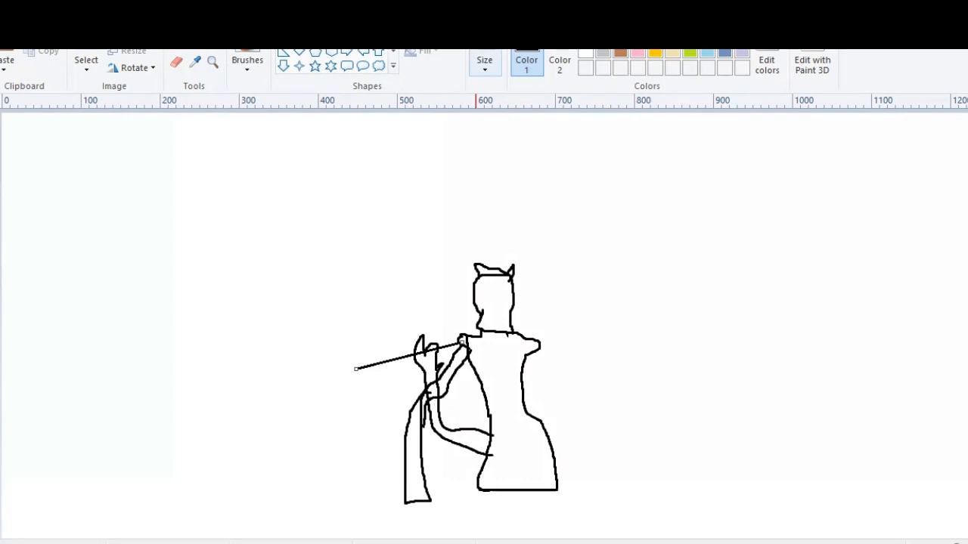
left_click(485, 64)
left_click(505, 188)
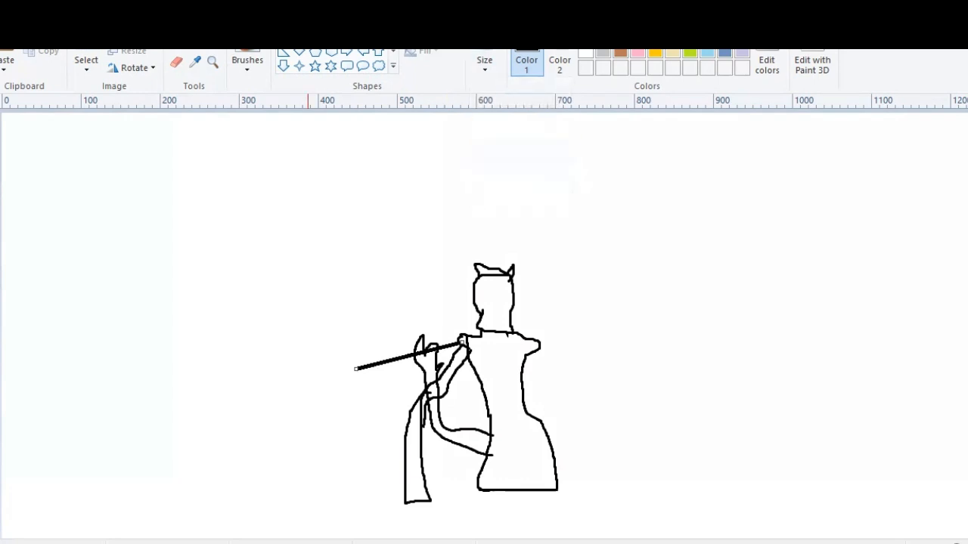
left_click(343, 302)
Step: Brush a small tassel hanging from the flute's outer end and add fingers where the hand holds it
left_click(247, 61)
left_click(357, 351)
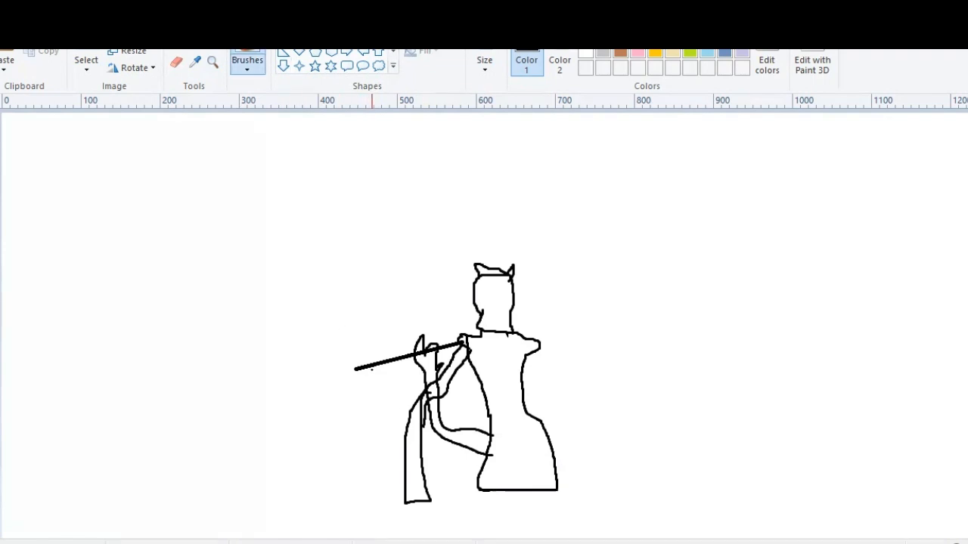
mouse_move(370, 371)
left_mouse_down()
mouse_move(375, 393)
mouse_move(371, 383)
mouse_move(385, 391)
left_mouse_up()
left_click_drag(412, 337, 416, 348)
left_click_drag(432, 347, 441, 339)
Step: Fill the figure's head, crown, torso and lower arm with black
left_click(195, 44)
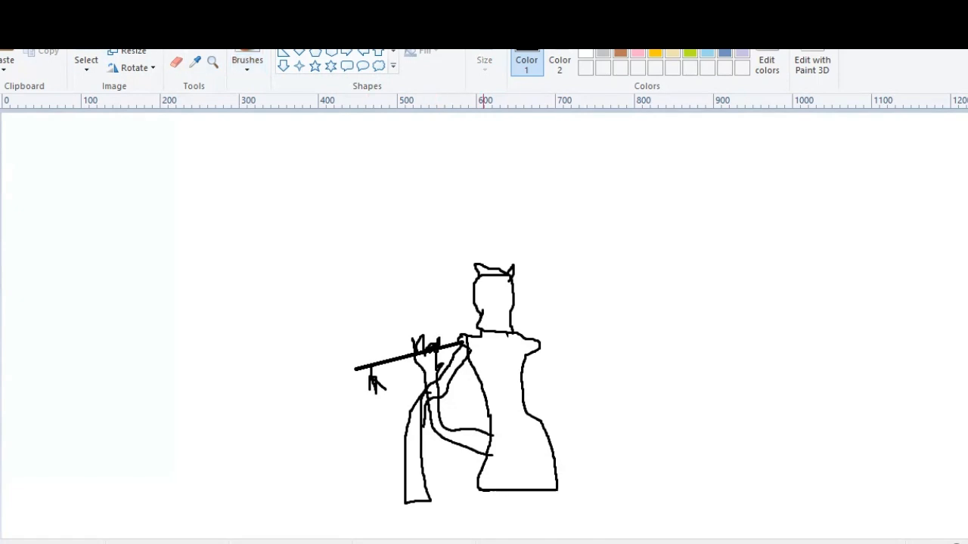
left_click(484, 302)
left_click(485, 270)
left_click(505, 415)
left_click(473, 442)
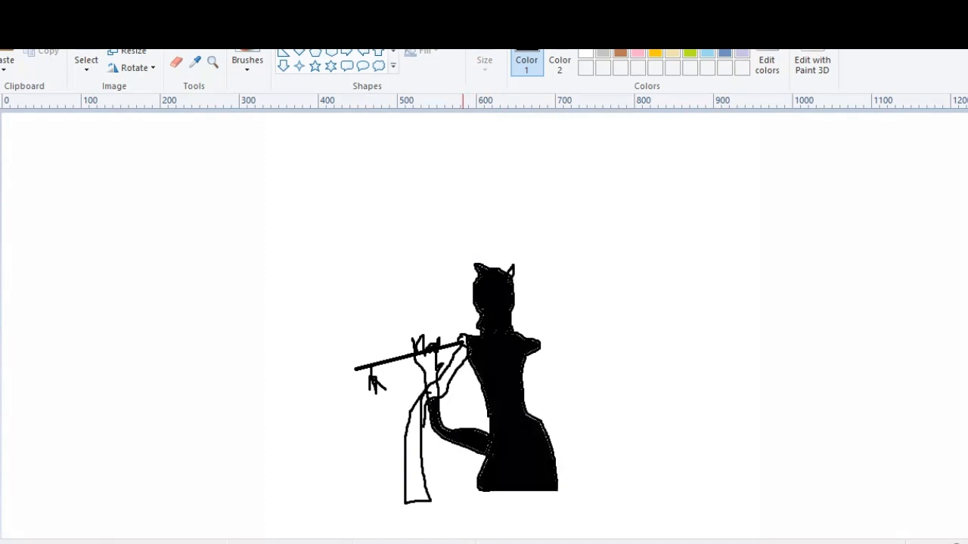
Step: Fill the hanging arm, the upper arm, the hand and the gaps where they overlap with black
left_click(413, 469)
left_click(445, 381)
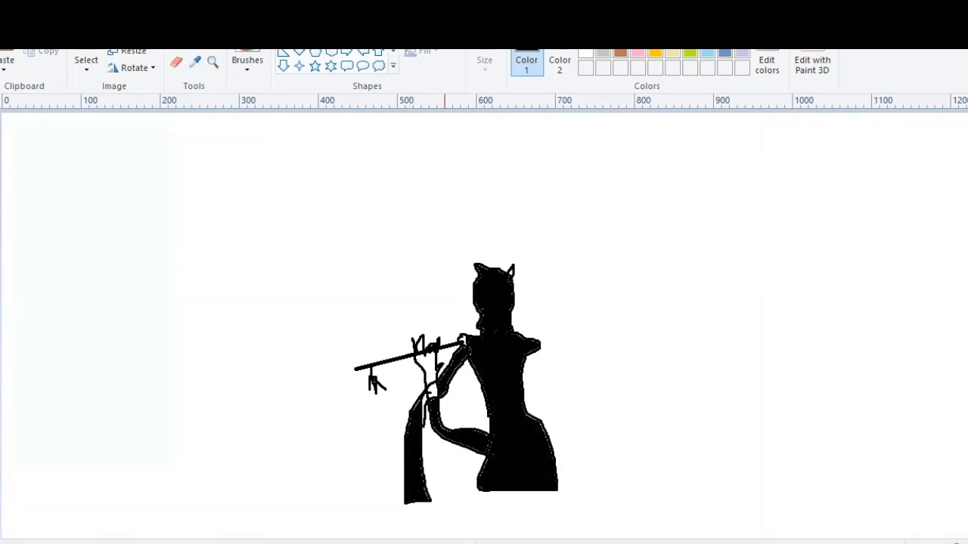
left_click(429, 367)
left_click(431, 390)
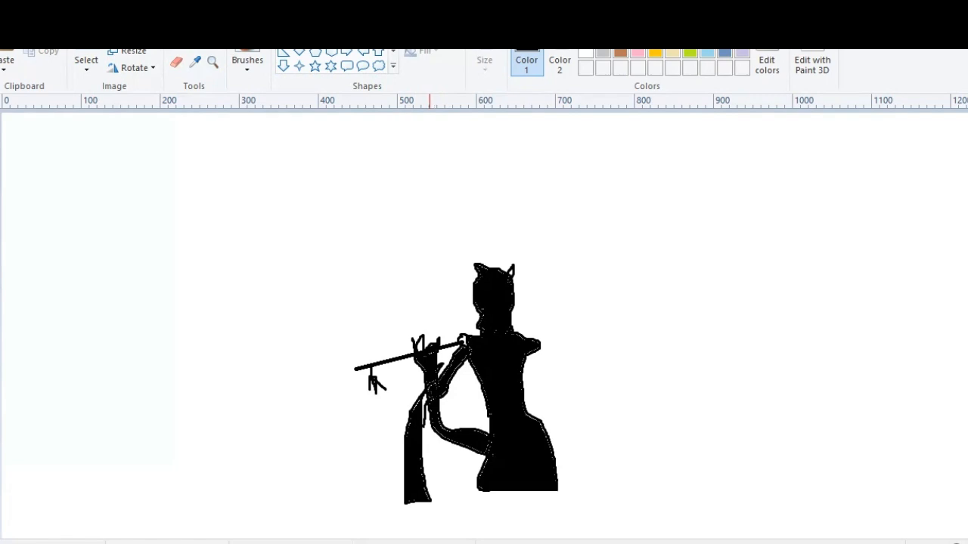
left_click(425, 408)
Step: Extend the right shoulder, draw a curve from it down to the hip, and fill the enclosed gap with black
left_click(247, 61)
mouse_move(544, 345)
left_mouse_down()
mouse_move(528, 363)
mouse_move(537, 354)
mouse_move(534, 416)
left_mouse_up()
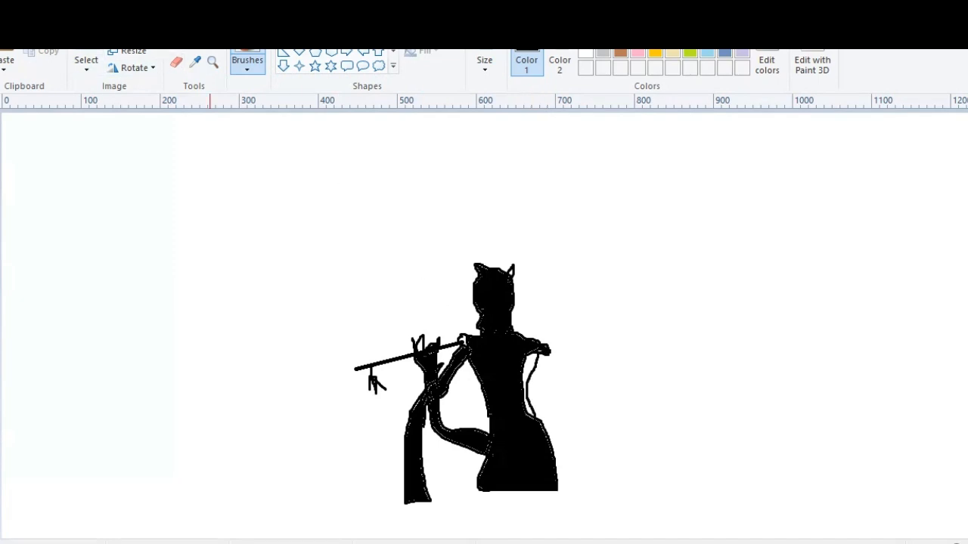
left_click(195, 44)
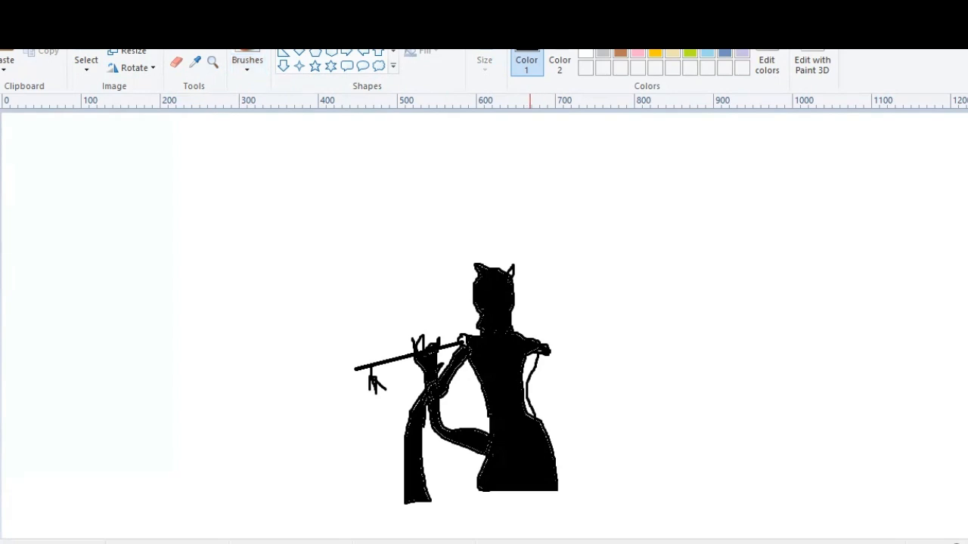
left_click(530, 371)
Step: Add a middle point to the crown and touch up the neck and right shoulder with the brush
left_click(218, 60)
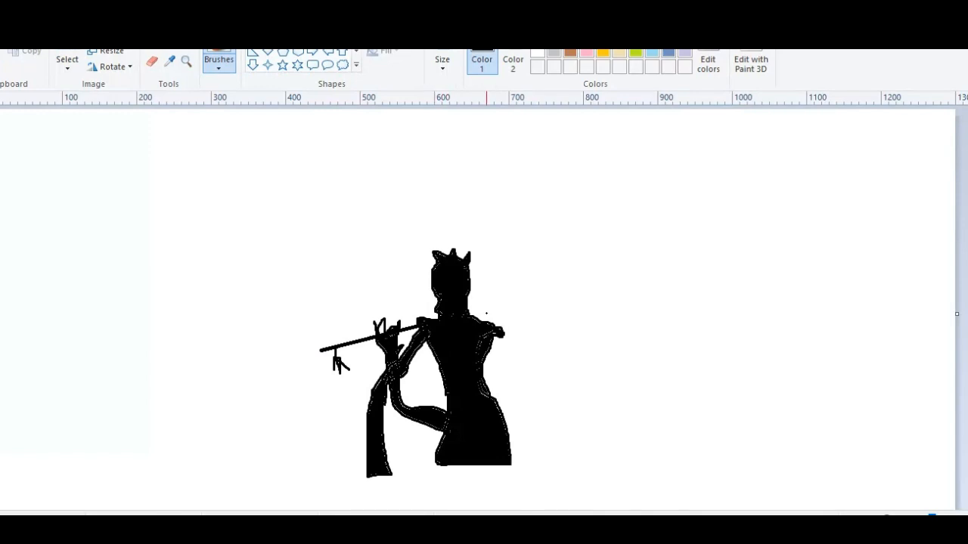
left_click_drag(482, 317, 480, 320)
left_click_drag(467, 295, 473, 304)
Step: Save the drawing in the Pictures folder as a PNG named krishna
key("alt+f")
type("s")
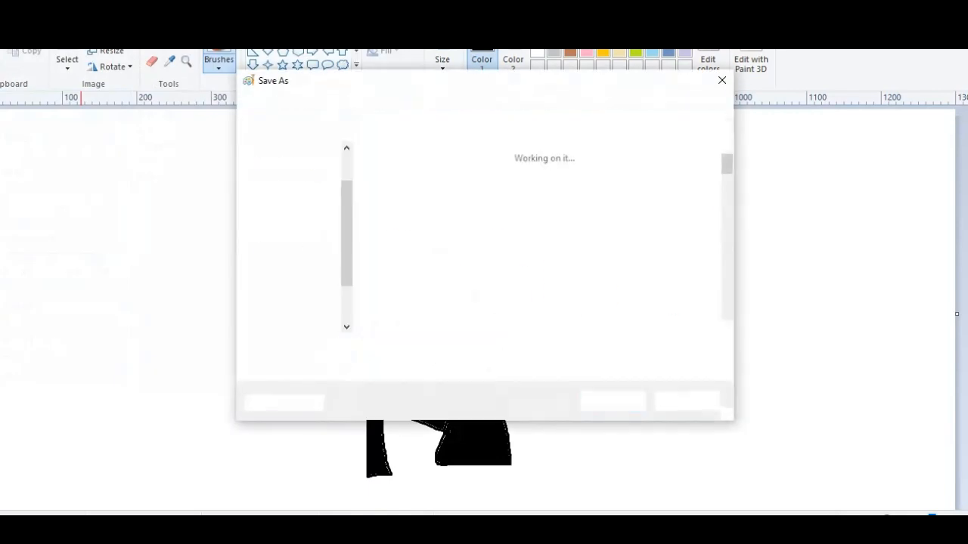
type("krish")
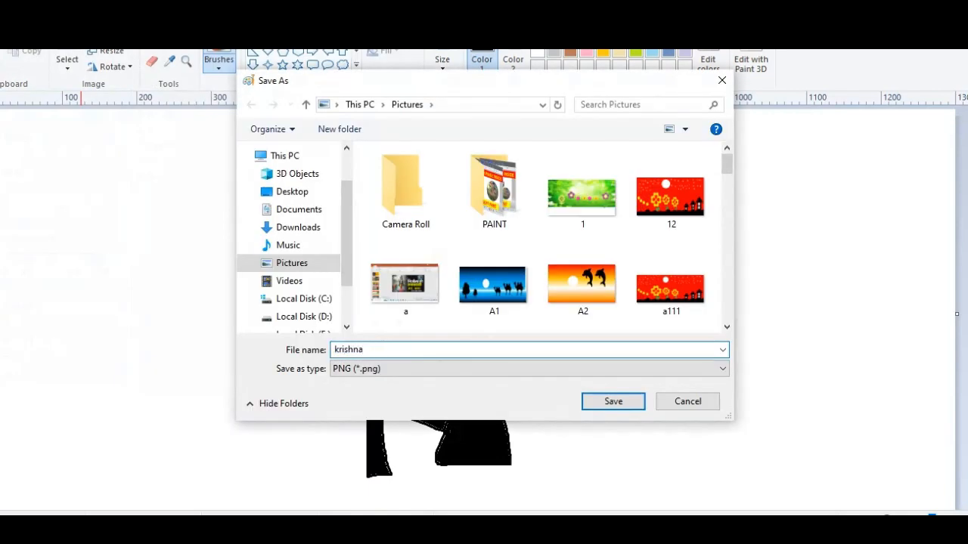
type("na")
key("Return")
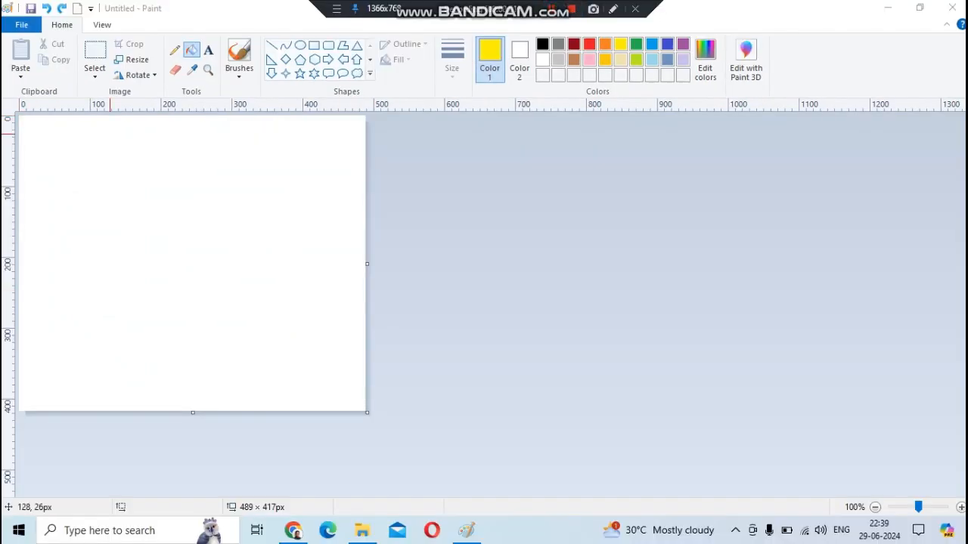
Step: Draw a yellow diagonal line, about 226 × 237 px, across the upper-left corner of the blank 489 × 417 px canvas
left_click(271, 45)
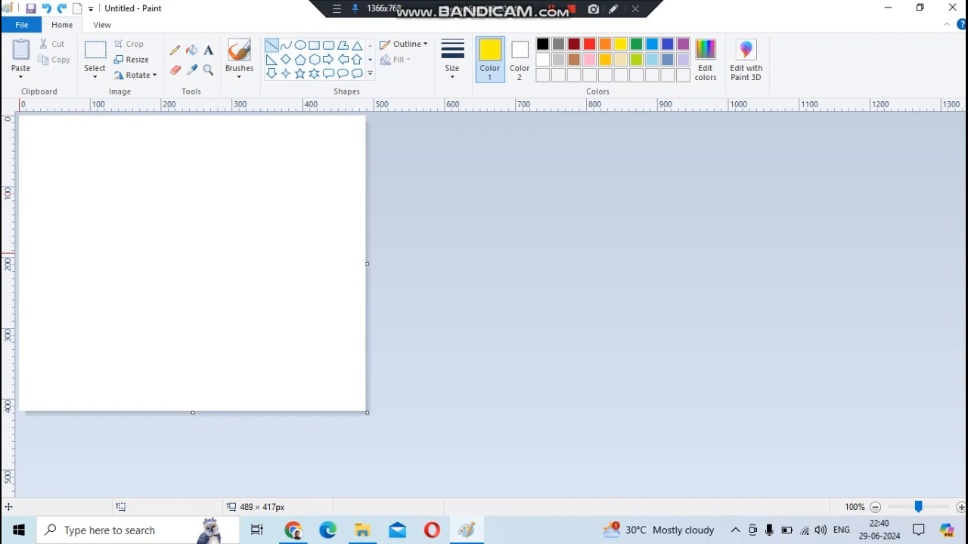
left_click_drag(18, 266, 192, 99)
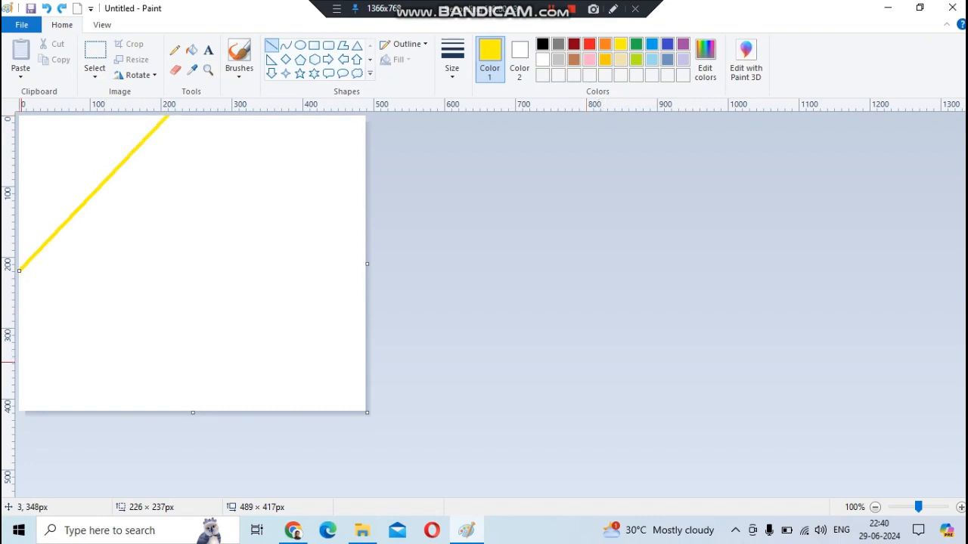
left_click(20, 362)
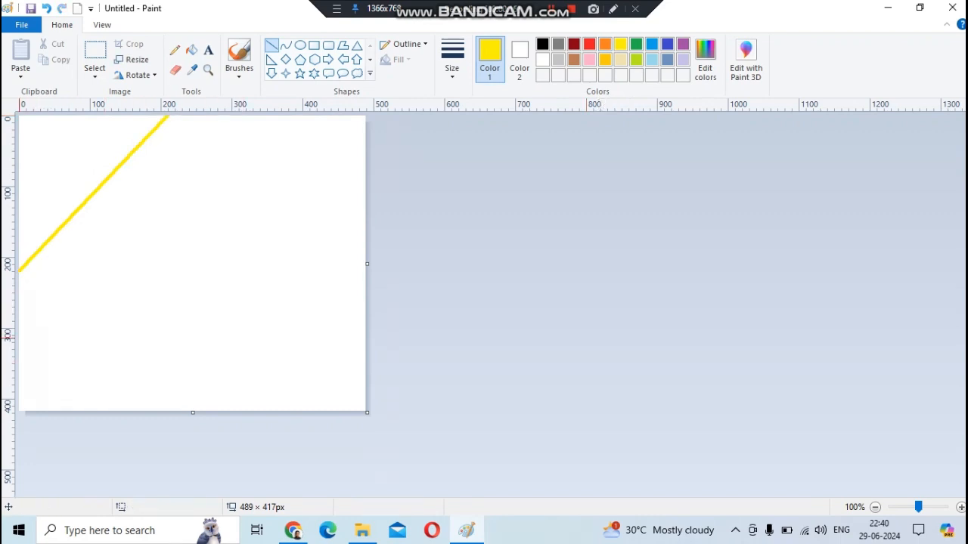
Step: Draw two orange diagonal lines roughly parallel to the yellow one, the first about 353 × 346 px and the second further down
mouse_move(19, 346)
left_mouse_down()
mouse_move(179, 202)
mouse_move(268, 86)
left_mouse_up()
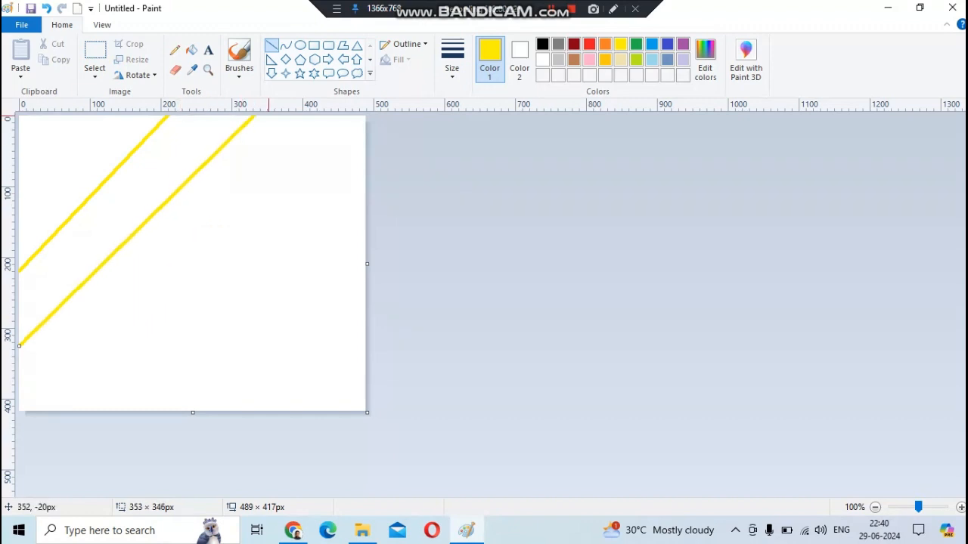
left_click(605, 44)
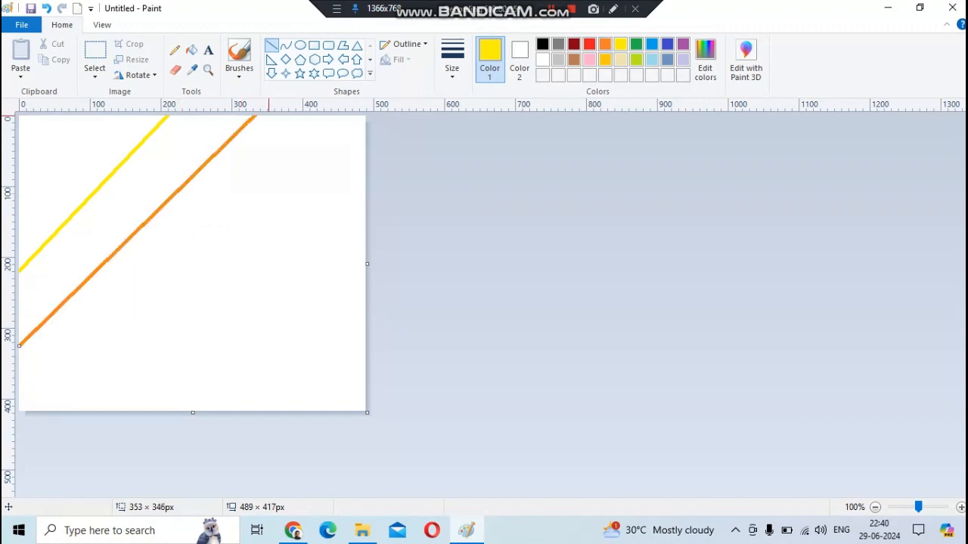
left_click(538, 189)
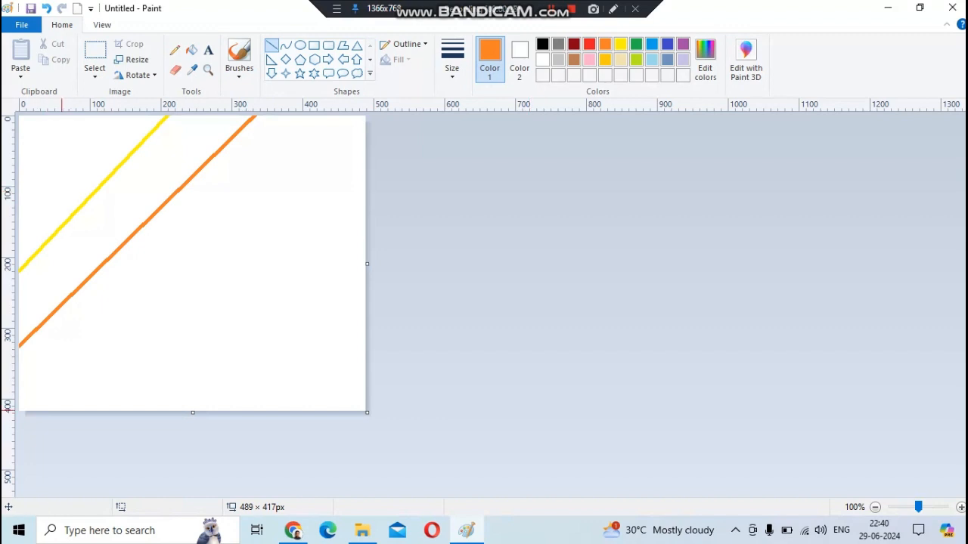
left_click_drag(65, 410, 363, 101)
left_click(546, 152)
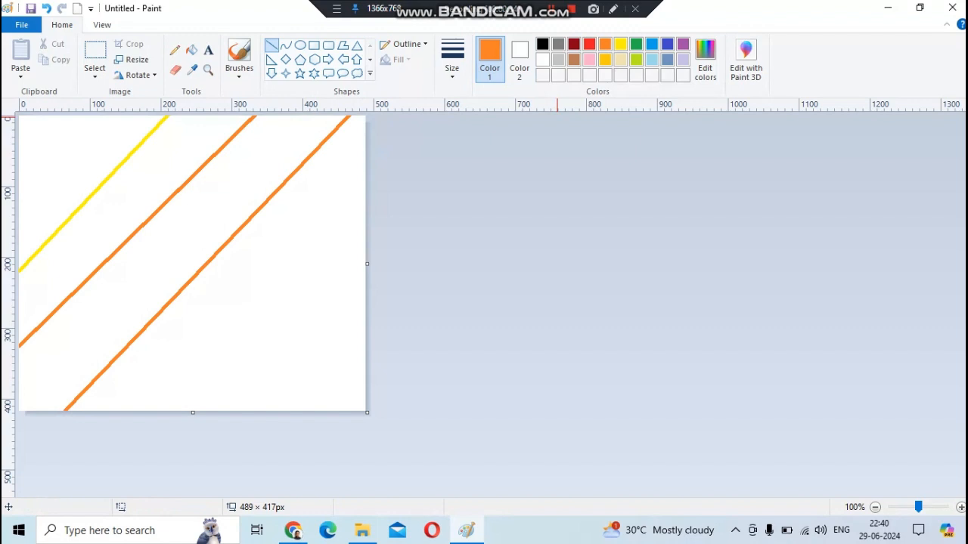
Step: Draw a red diagonal line, about 328 × 376 px, from the canvas's bottom edge up past its right edge
left_click(589, 43)
mouse_move(180, 411)
left_mouse_down()
mouse_move(335, 276)
mouse_move(412, 143)
left_mouse_up()
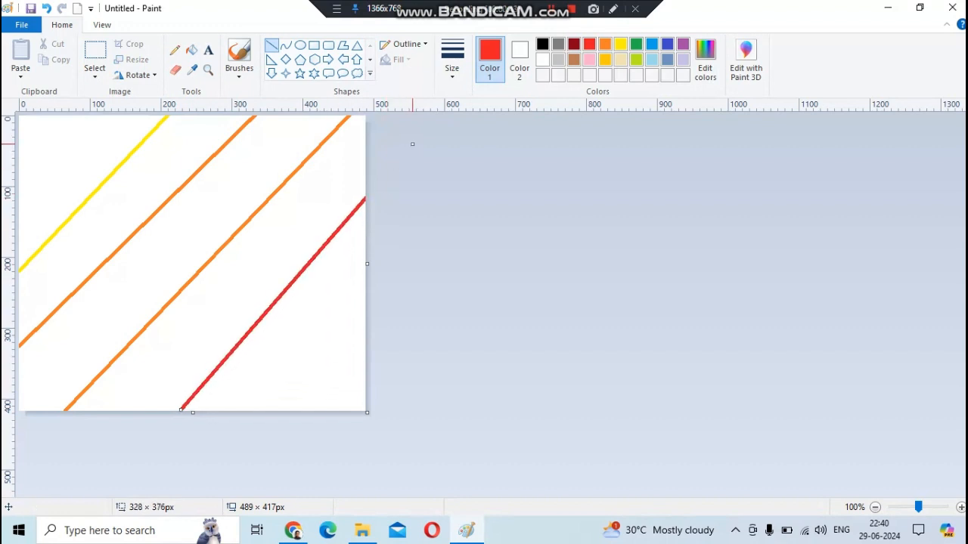
left_click_drag(181, 411, 173, 418)
left_click(414, 377)
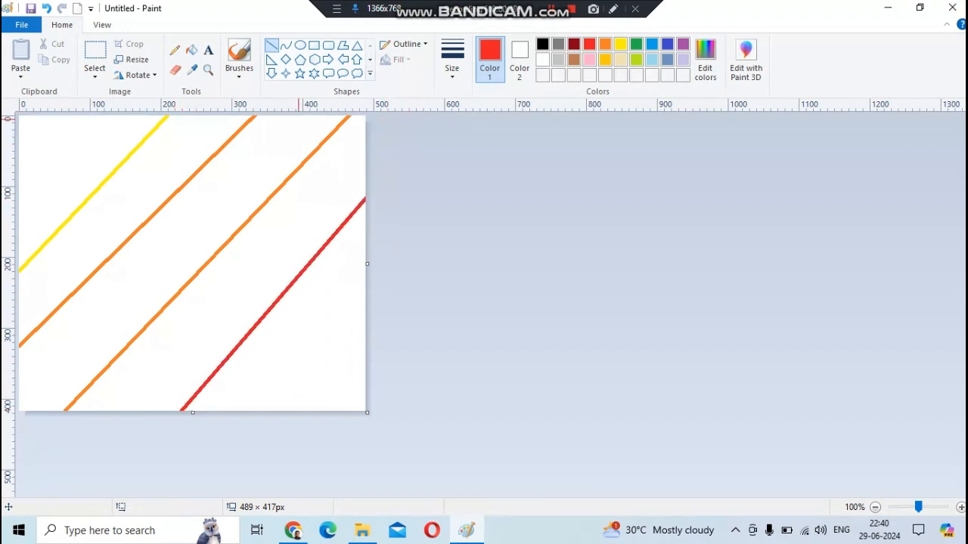
Step: Fill the band above the red line with red and the lower-right corner with black
left_click(191, 49)
left_click(327, 193)
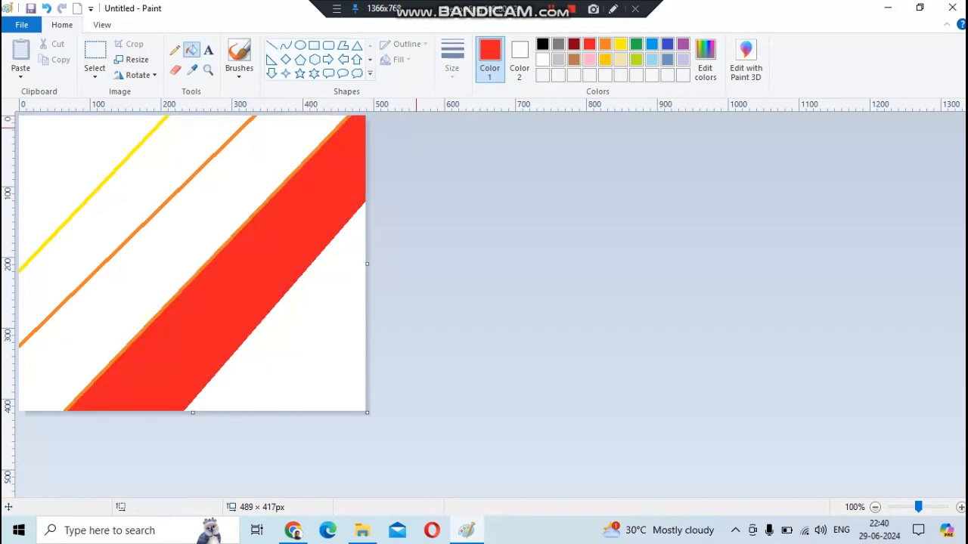
left_click(542, 44)
left_click(335, 315)
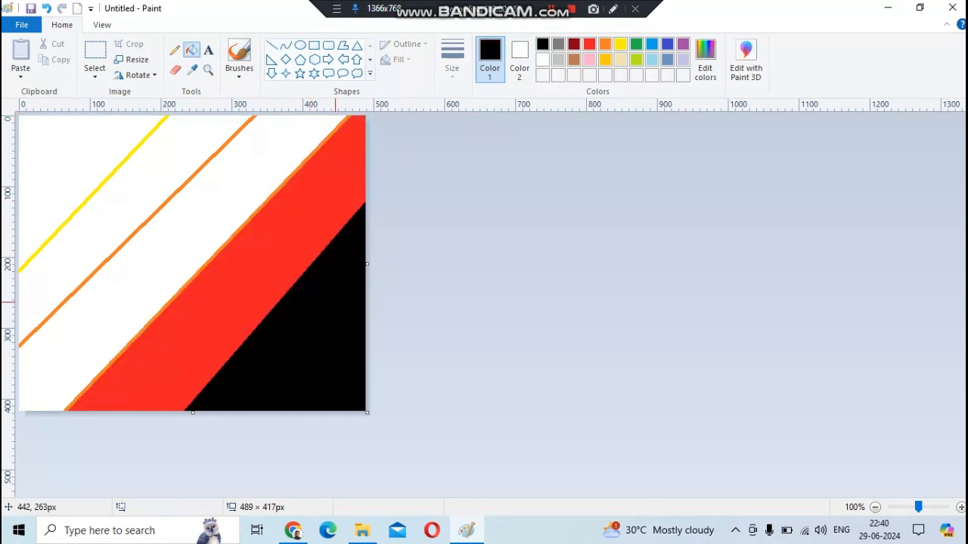
Step: Fill the band between the two orange lines with orange and the band above it with gold
left_click(604, 44)
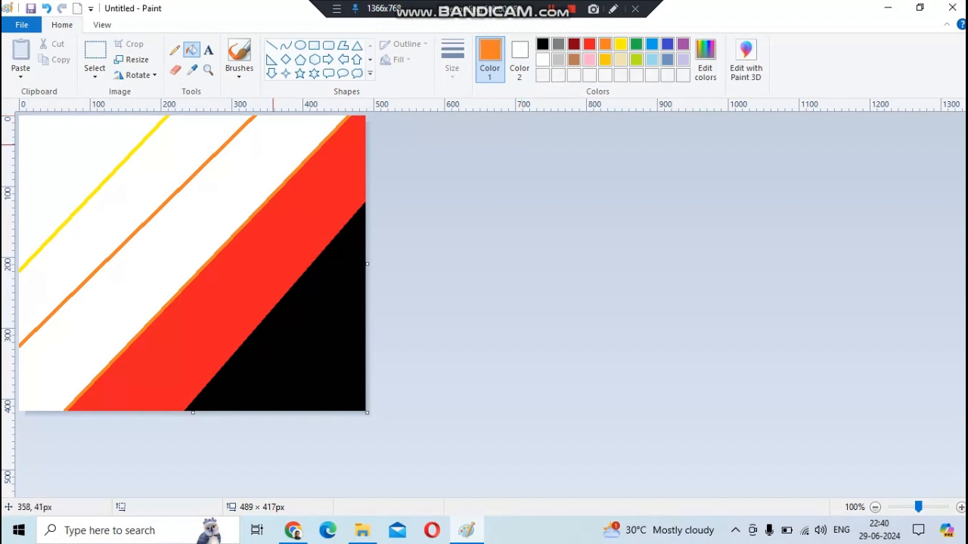
left_click(273, 144)
left_click(604, 60)
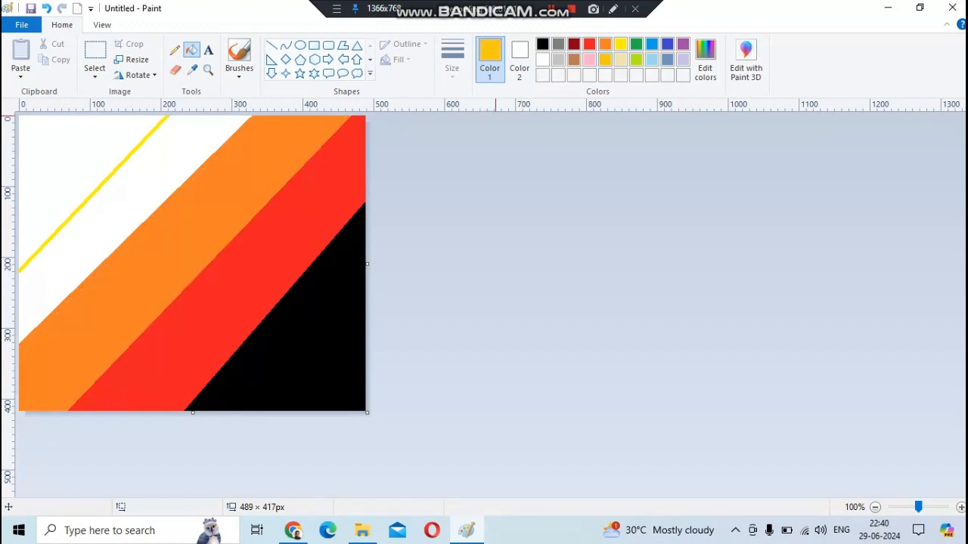
left_click(215, 143)
Step: Fill the canvas's upper-left corner, including the area up to the yellow line, with yellow
left_click(619, 44)
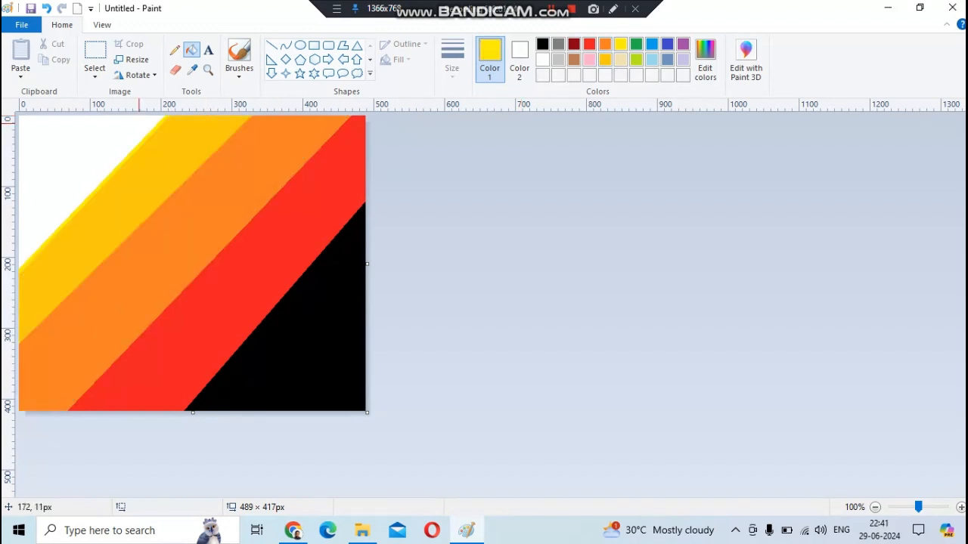
left_click(91, 135)
Step: Resize the whole striped image to a height of 1 pixel without maintaining the aspect ratio
left_click(133, 60)
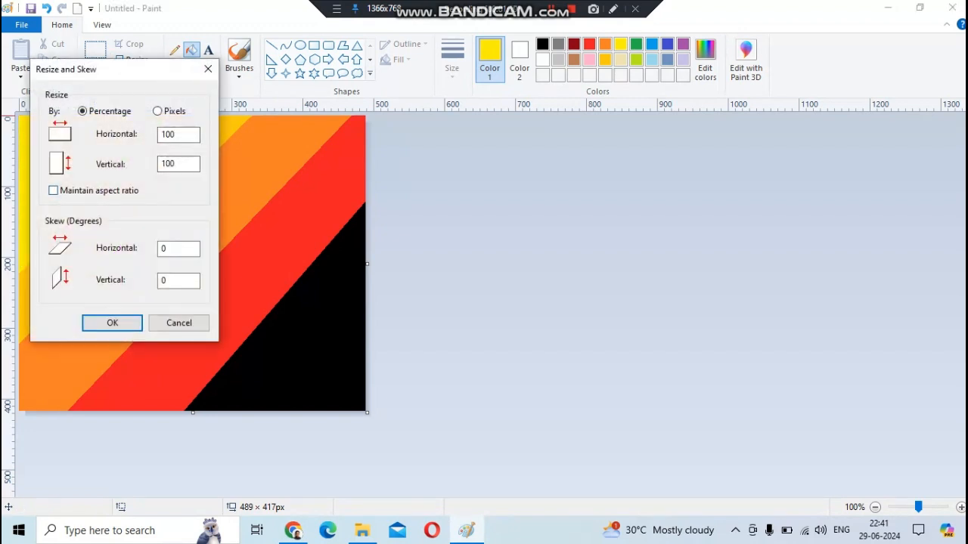
left_click(159, 111)
left_click(183, 164)
type("1")
key("Return")
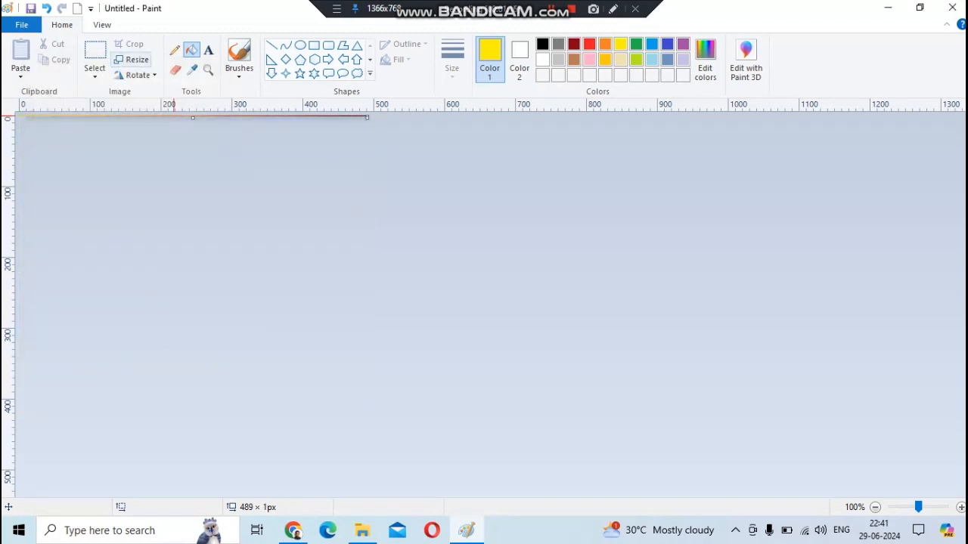
Step: Stretch the flattened image back to a height of 417 pixels, blending the warm stripes into a gradient
left_click(133, 59)
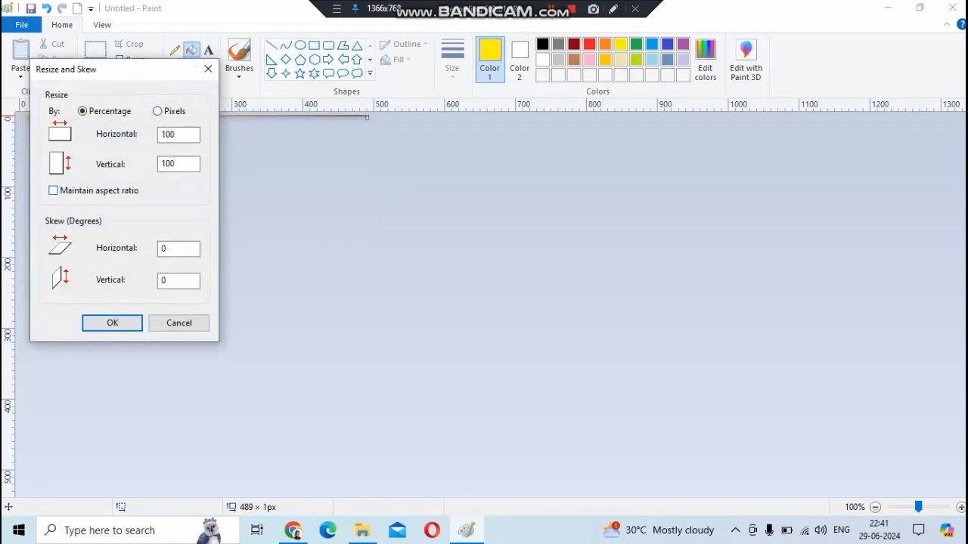
left_click(158, 112)
left_click(182, 164)
key("BackSpace")
type("417")
key("Return")
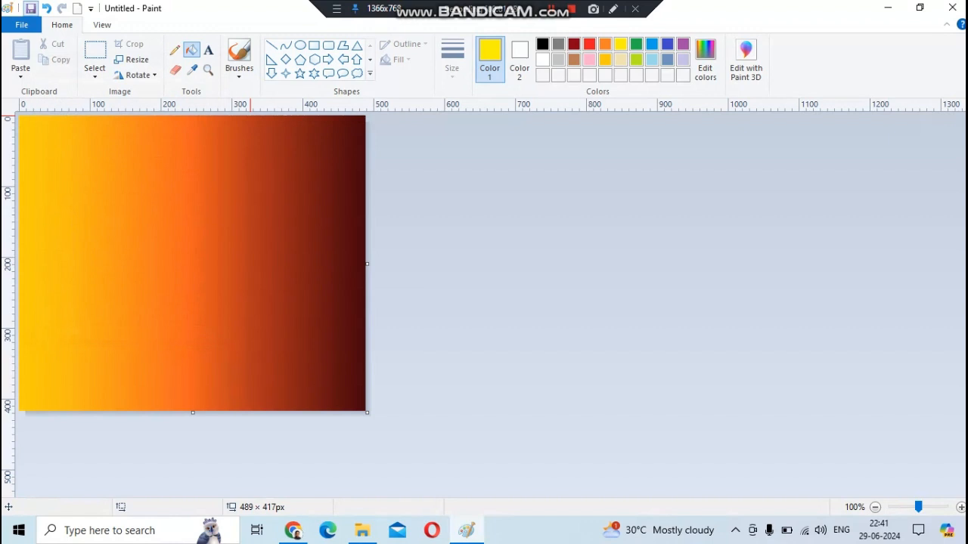
Step: Save the warm gradient in the Pictures folder as a PNG named YELLOW
key("ctrl+s")
type("YELLOW")
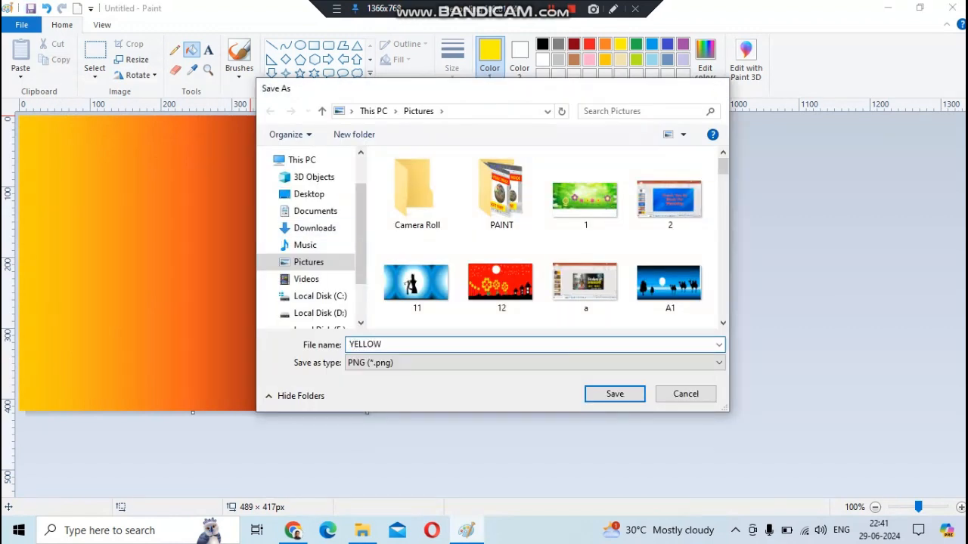
key("Return")
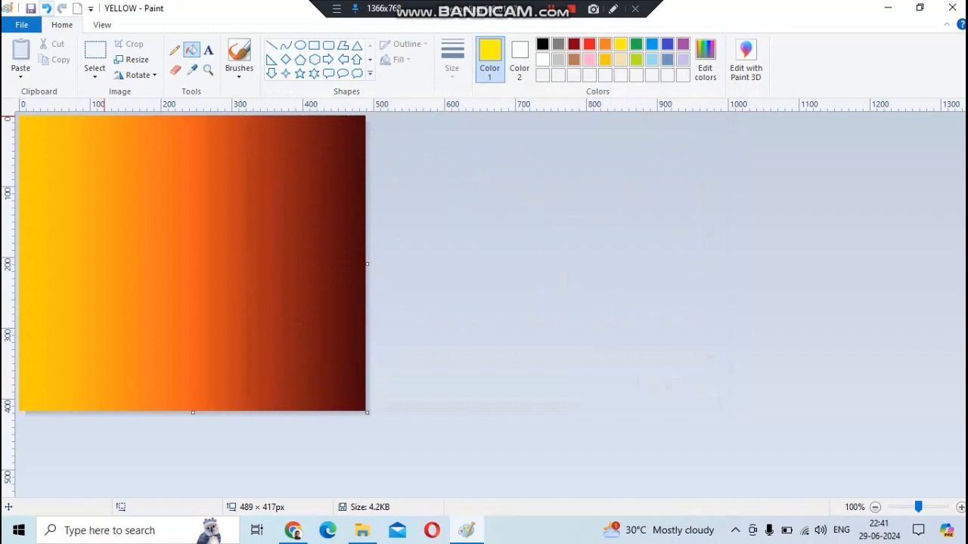
Step: Undo the resizing and the color fills until only the four diagonal lines remain on the white canvas
left_click(46, 8)
left_click(46, 9)
left_click(46, 8)
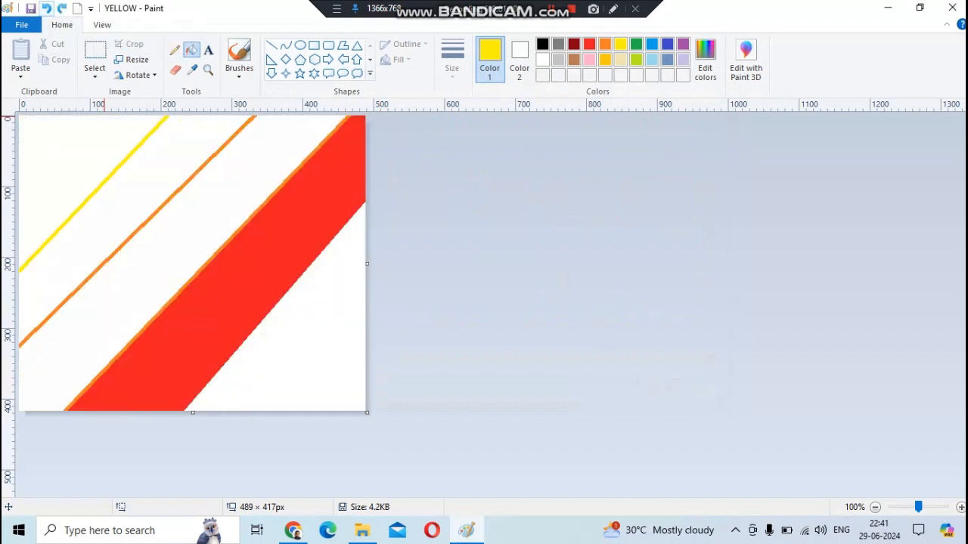
left_click(46, 9)
Step: Fill the upper-left corner with light turquoise, and the adjoining band and the yellow line with turquoise
left_click(652, 60)
left_click(59, 149)
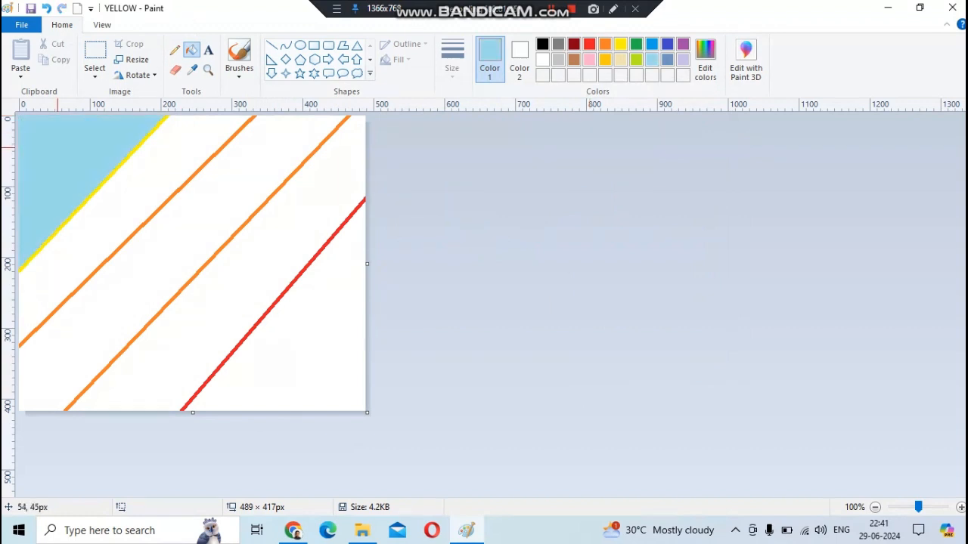
left_click(652, 44)
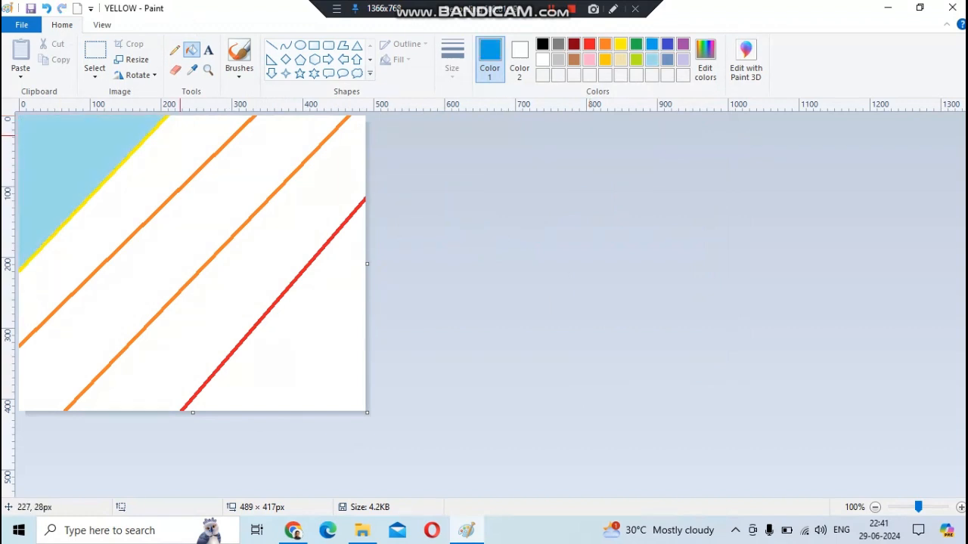
left_click(171, 151)
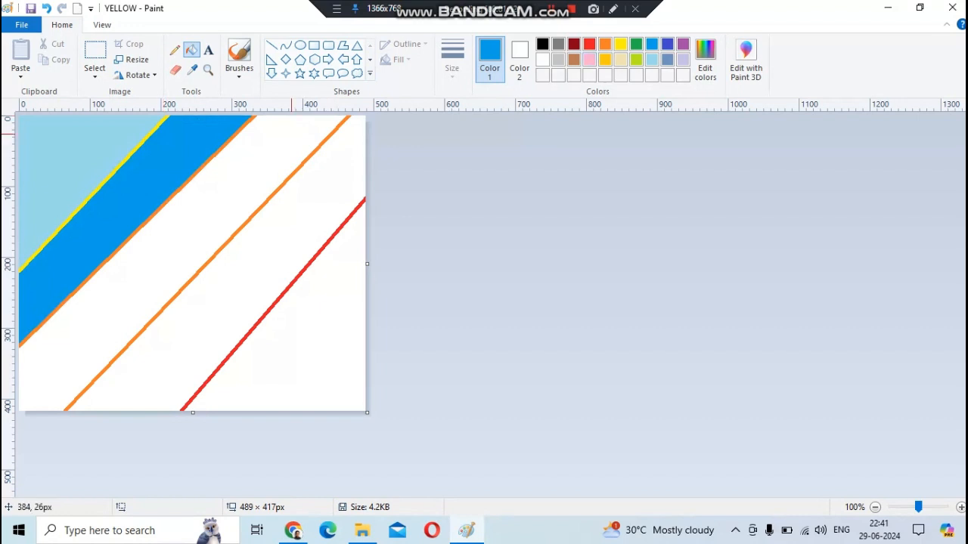
left_click(134, 147)
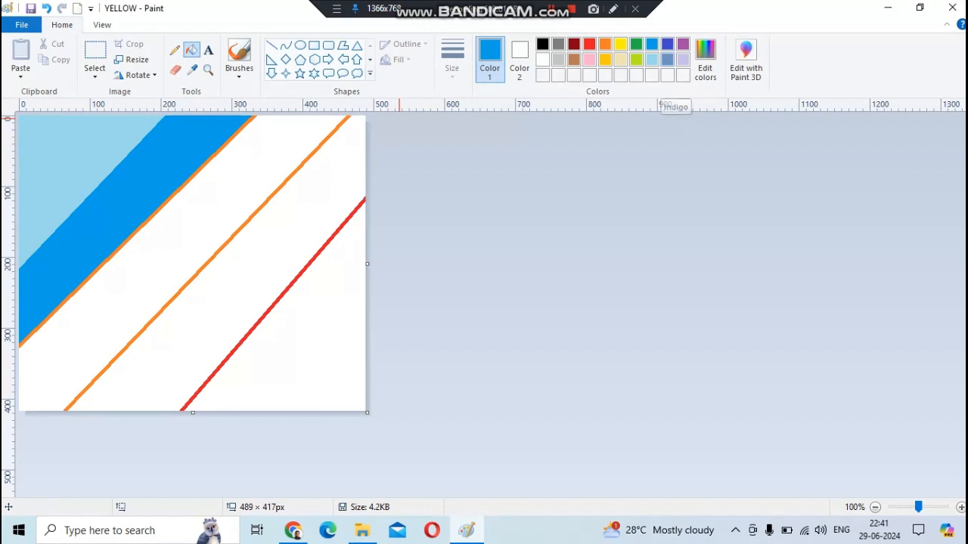
Step: Fill the band between the two orange lines and the upper orange line with blue-gray
left_click(667, 59)
left_click(282, 164)
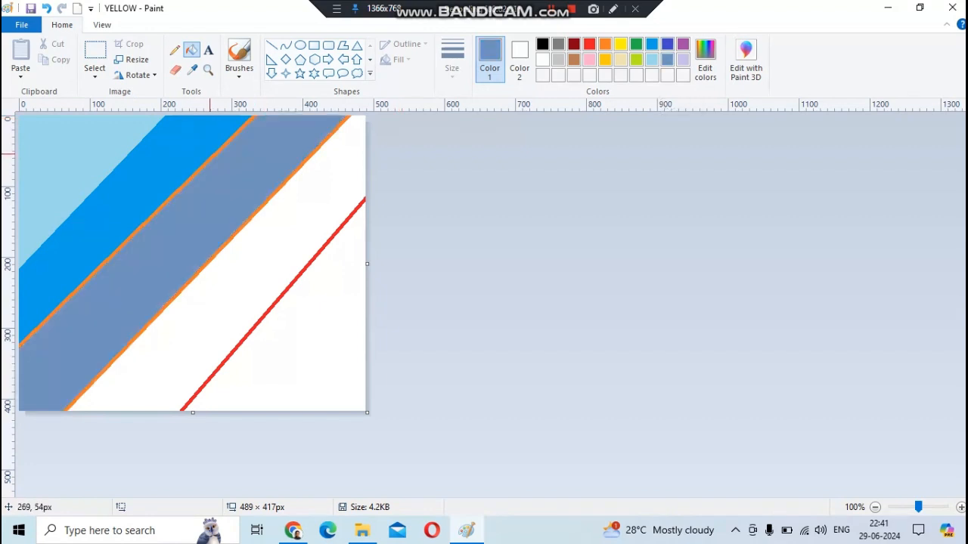
left_click(215, 154)
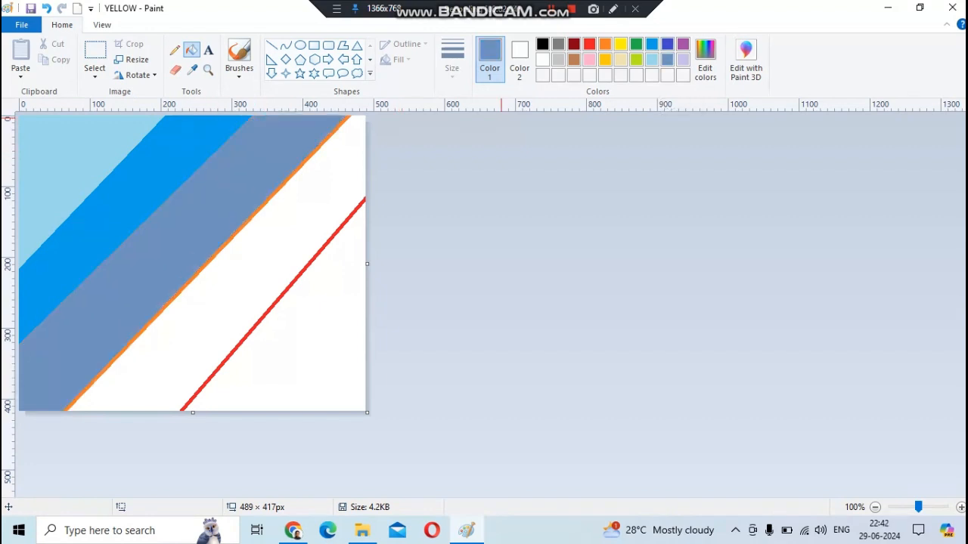
Step: Fill the band above the red line and the remaining orange line with indigo
left_click(667, 44)
left_click(325, 178)
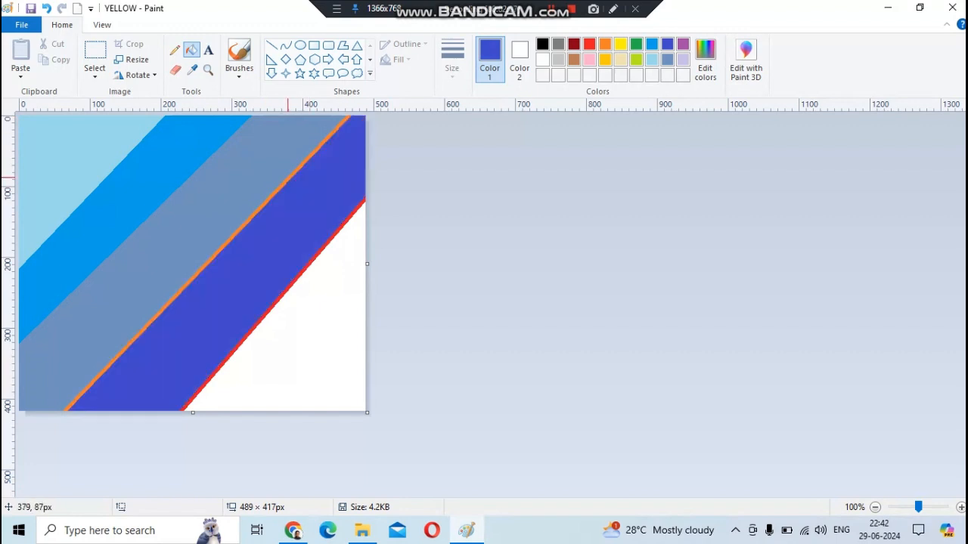
left_click(287, 177)
Step: Fill the lower-right corner and the red line with black
left_click(542, 44)
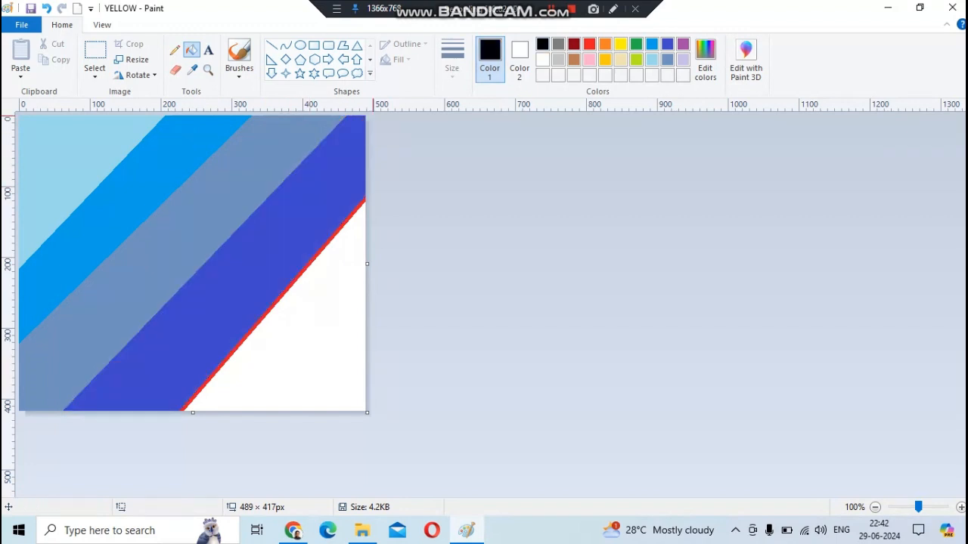
left_click(321, 294)
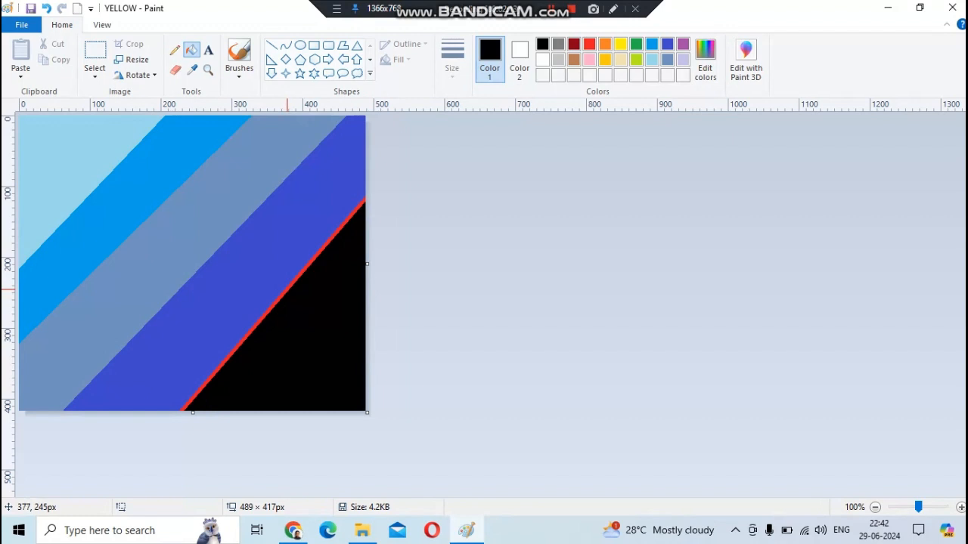
left_click(287, 290)
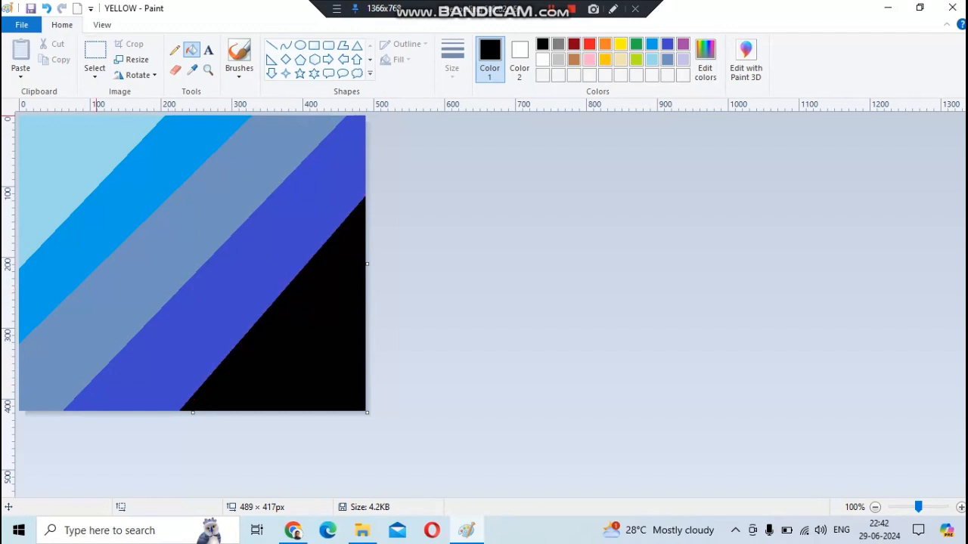
Step: Flatten the blue striped image to a height of 1 pixel with the aspect ratio unlocked
left_click(132, 59)
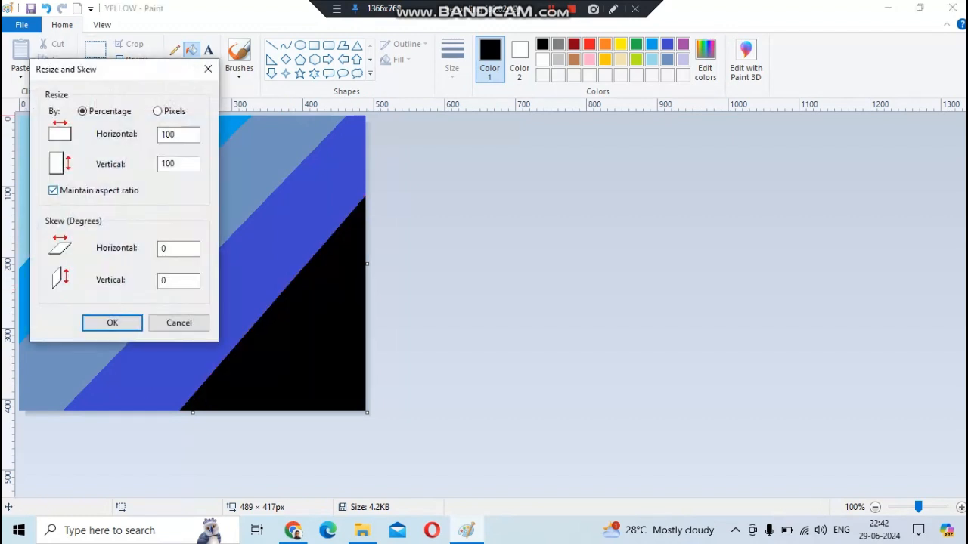
left_click(158, 111)
left_click(183, 164)
key("BackSpace")
key("BackSpace")
key("BackSpace")
type("1")
key("Return")
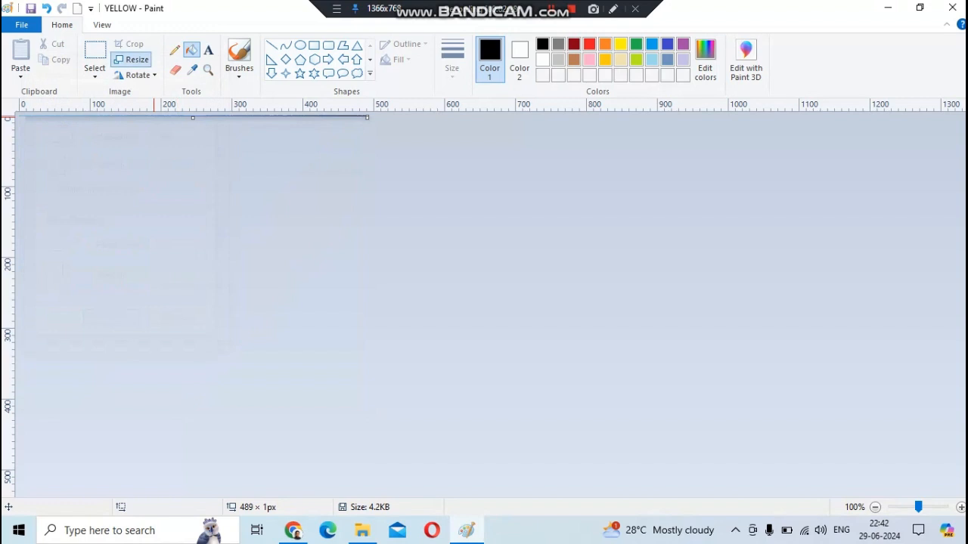
Step: Resize the flattened blue image to a height of 417 pixels, turning its stripes into a gradient
left_click(132, 59)
left_click(158, 111)
left_click(180, 164)
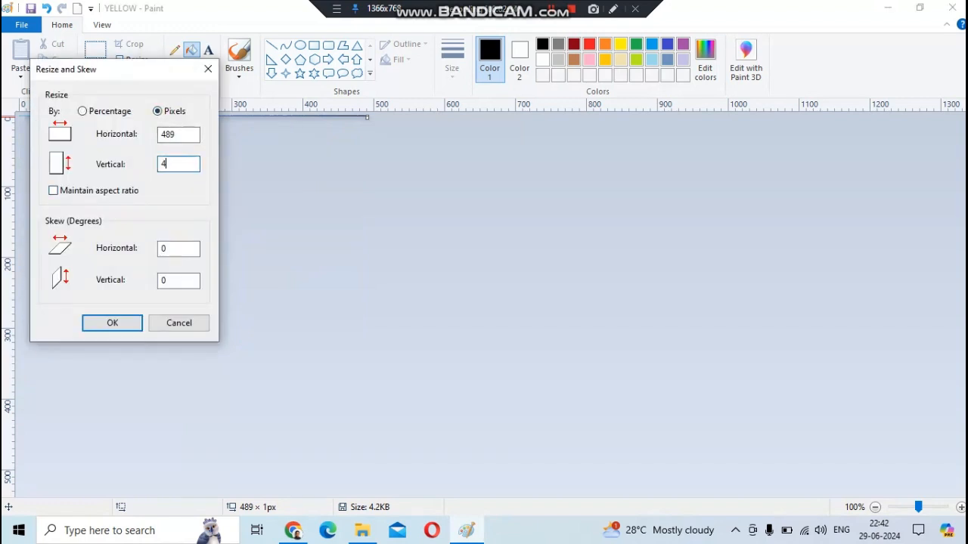
type("417")
key("Return")
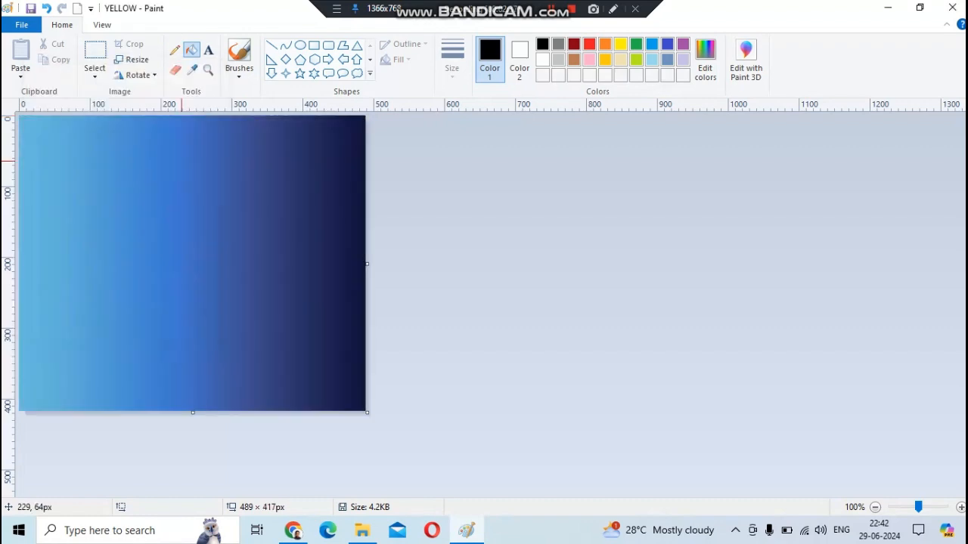
Step: Save the blue gradient as a separate PNG named BLUE in the Pictures folder
left_click(21, 25)
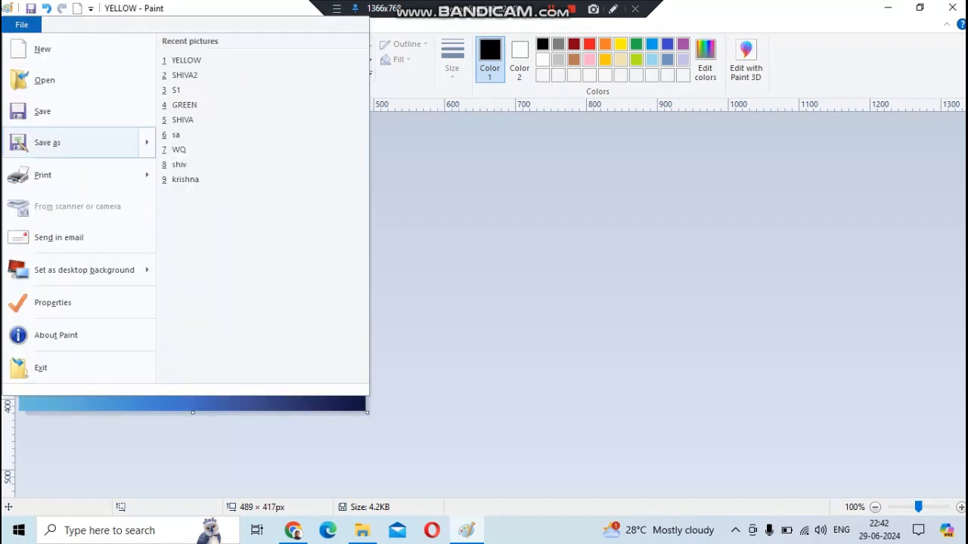
left_click(50, 142)
type("BLUW")
key("BackSpace")
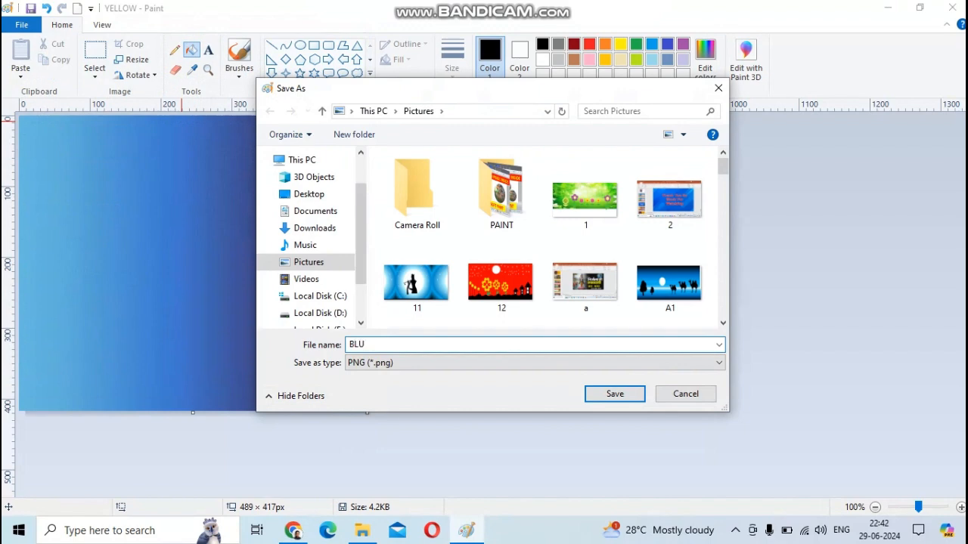
key("Return")
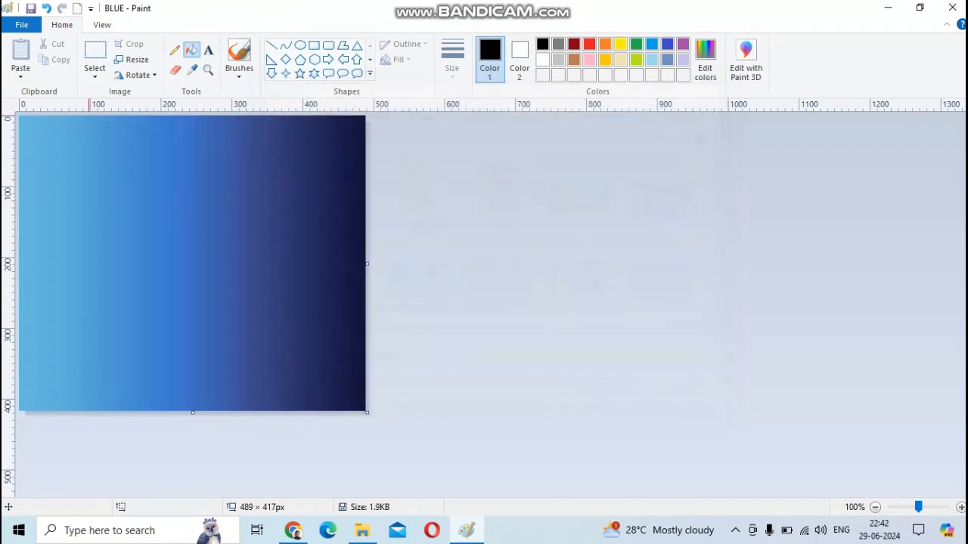
Step: Paste the saved YELLOW image from file over the blue gradient
left_click(20, 72)
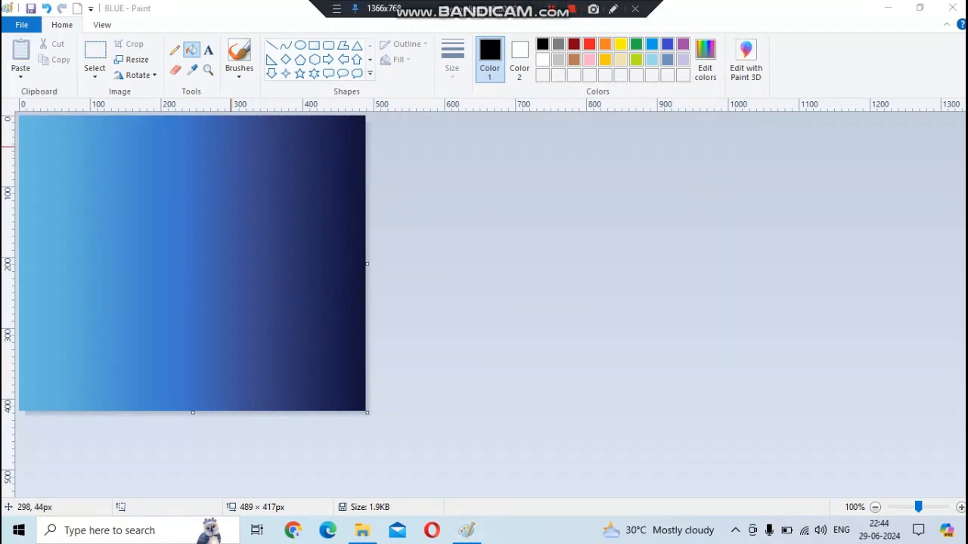
left_click(21, 72)
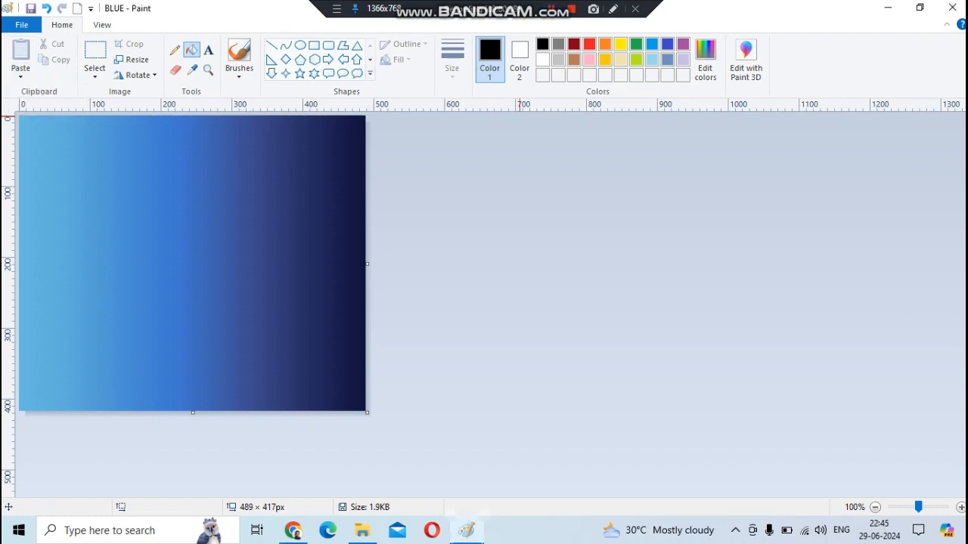
left_click(21, 73)
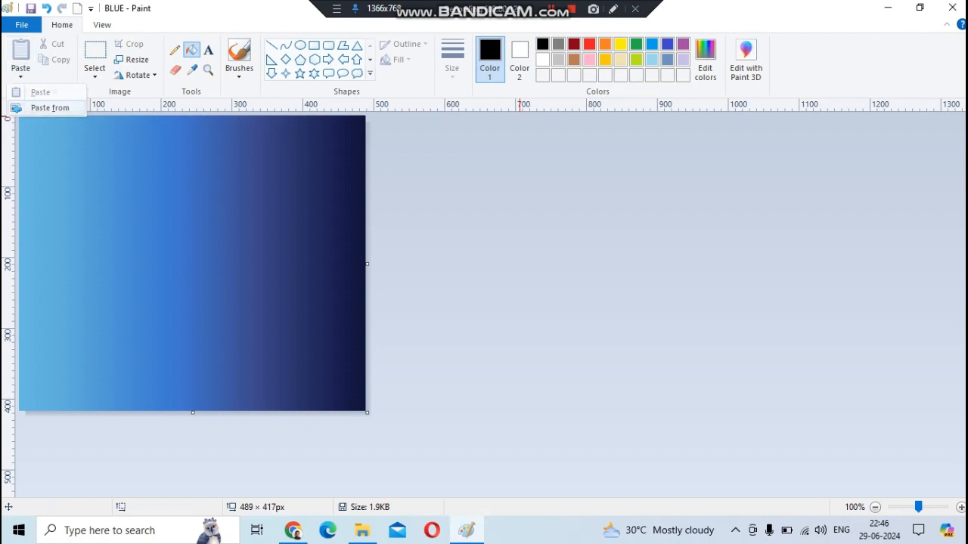
left_click(46, 107)
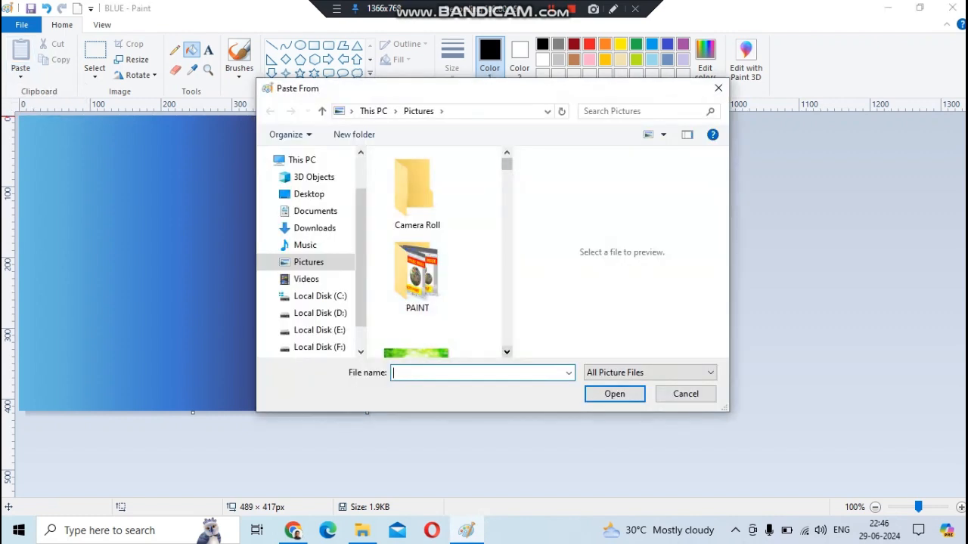
type("YELLOW")
key("Down")
key("Return")
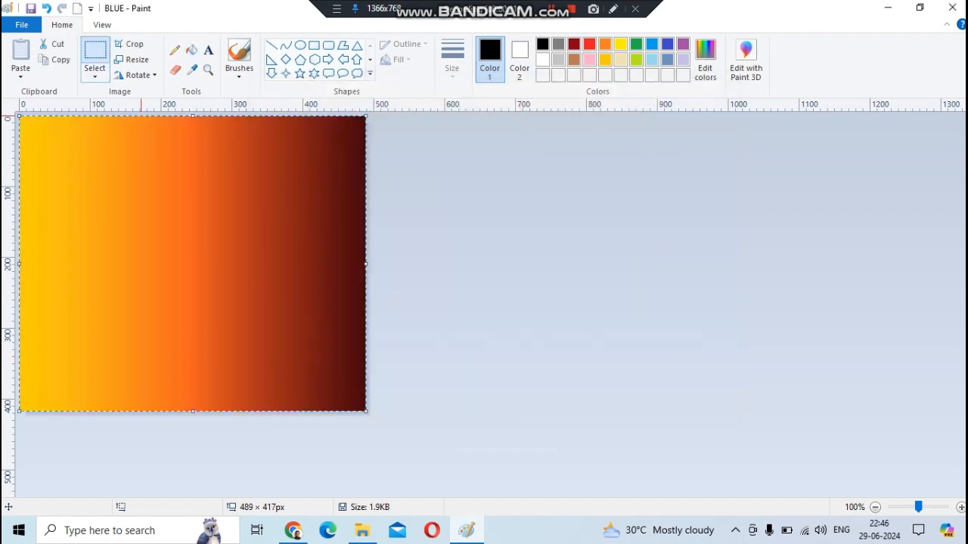
Step: Try flipping the pasted warm gradient horizontally and narrowing it to about 220 px wide, and undo the paste
left_click(138, 75)
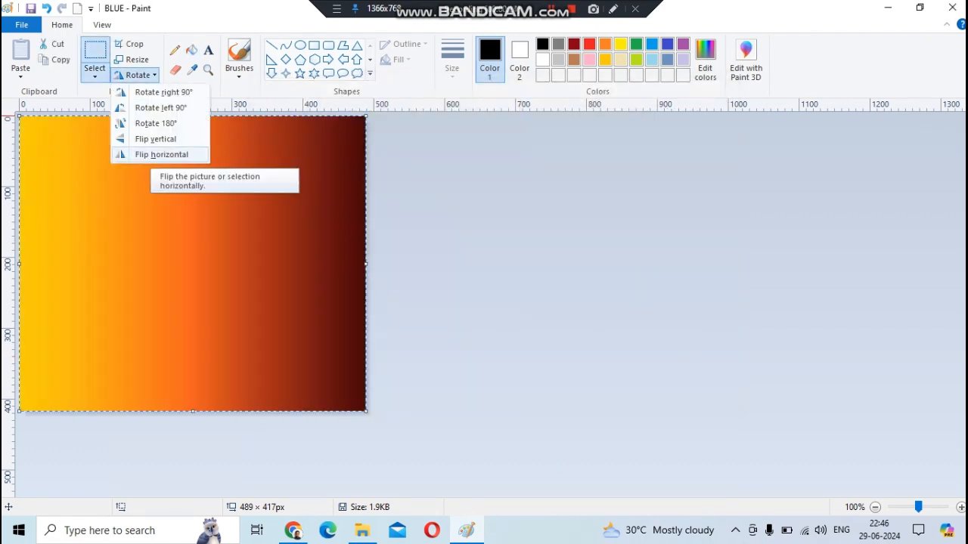
left_click(161, 154)
left_click_drag(366, 264, 175, 264)
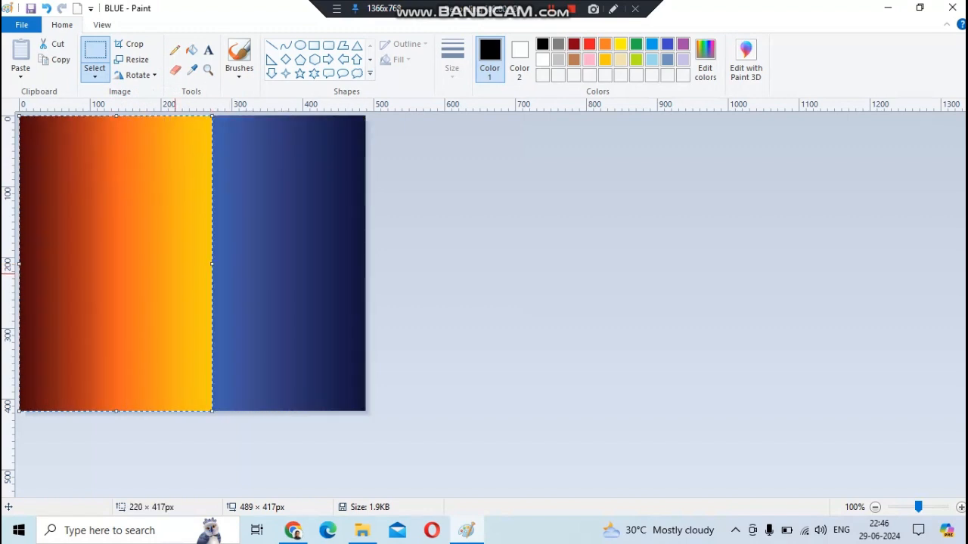
key("ctrl+z")
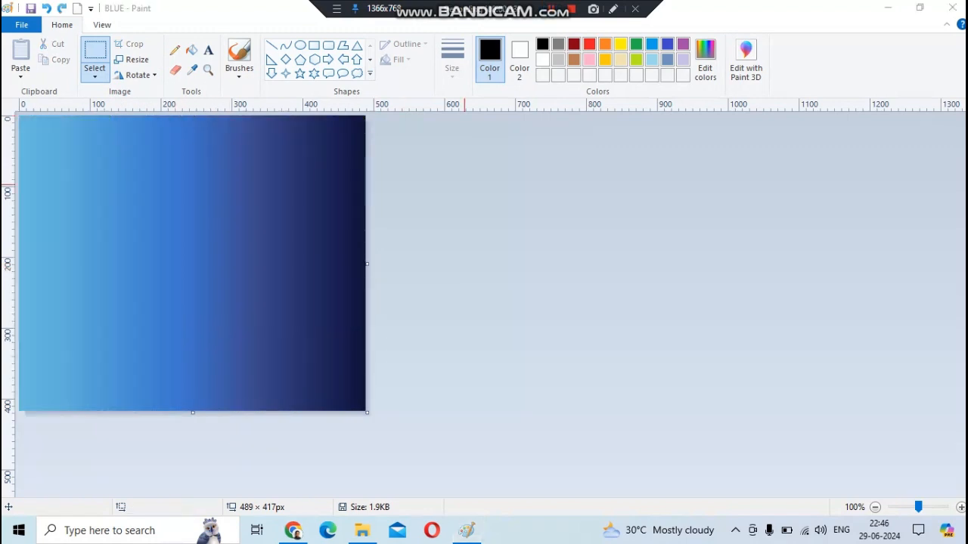
Step: Enlarge the canvas to about 971 × 436 px and move the blue gradient to its right end
left_click_drag(367, 412, 709, 426)
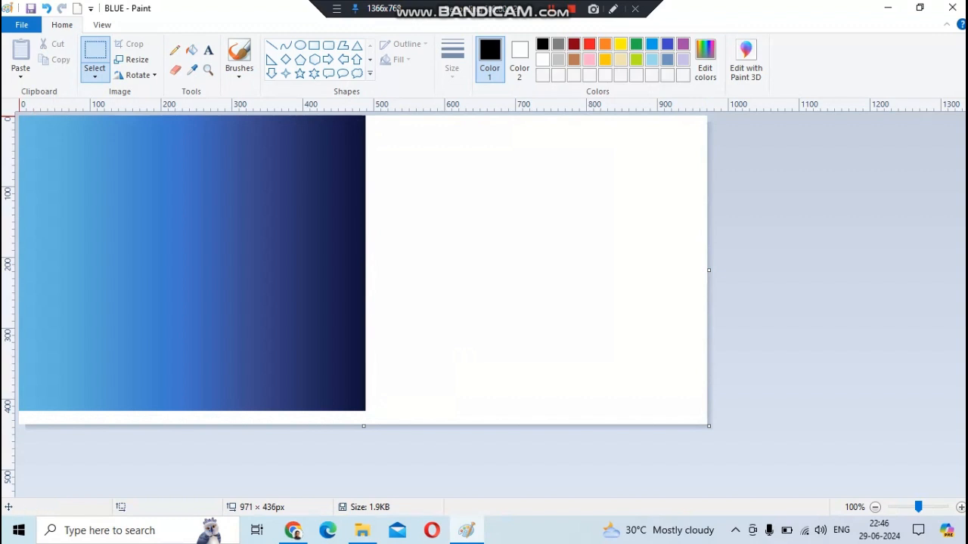
left_click_drag(19, 117, 366, 410)
left_click_drag(276, 341, 621, 342)
Step: Resize the moved blue gradient to about 381 × 438 px, reaching the canvas's bottom edge
left_click_drag(537, 413, 540, 425)
left_click_drag(363, 270, 440, 270)
left_click(20, 75)
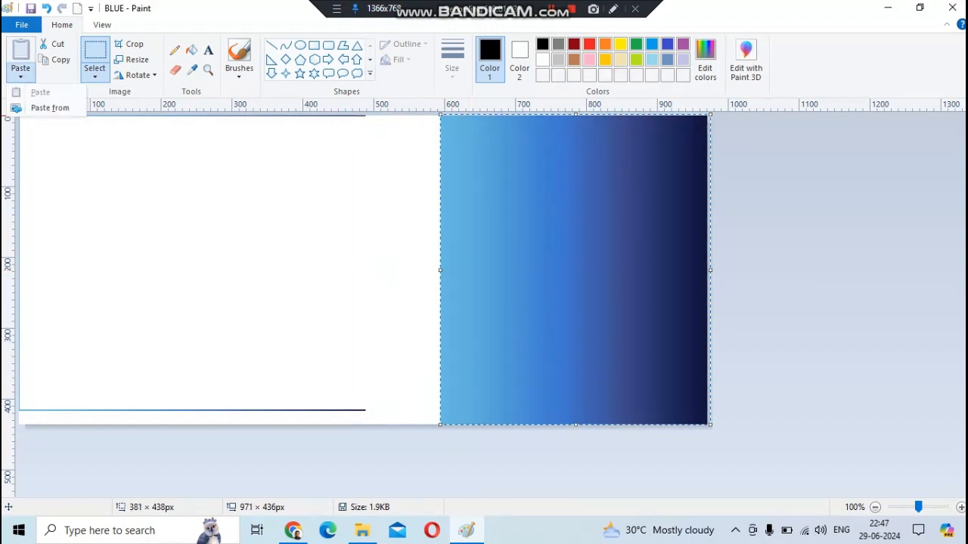
left_click(38, 105)
type("YELLOW")
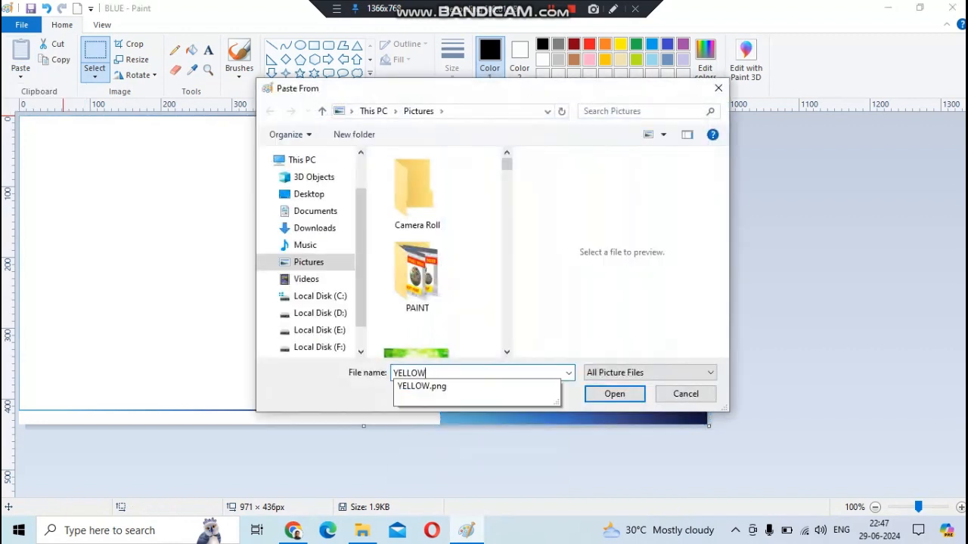
key("Return")
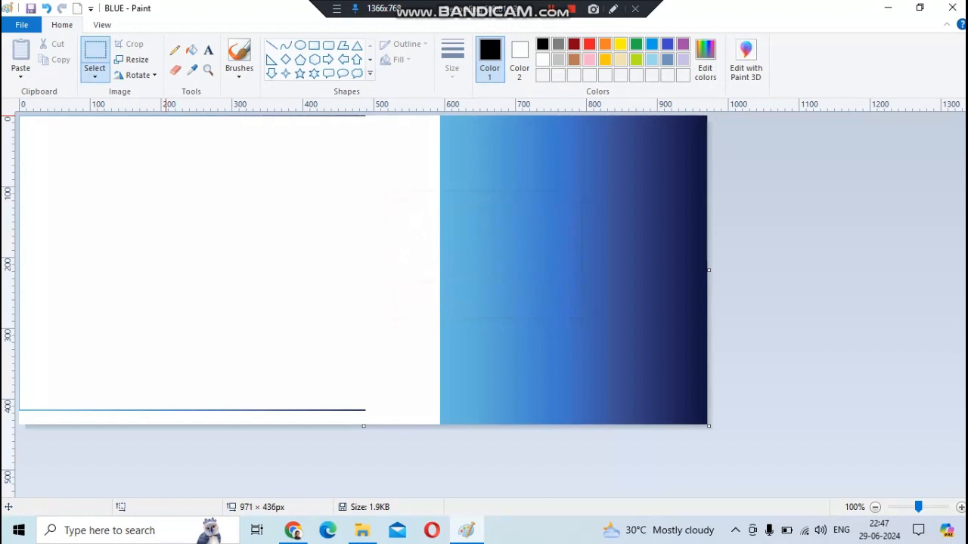
Step: Paste the saved YELLOW image from file, move it beside the blue gradient and flip it horizontally
left_click(21, 73)
left_click(49, 108)
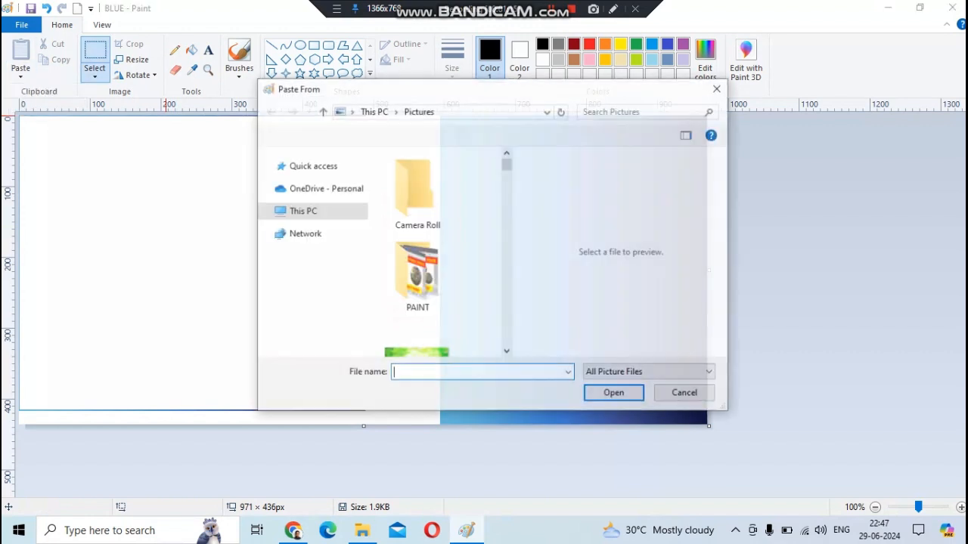
type("YELLOW")
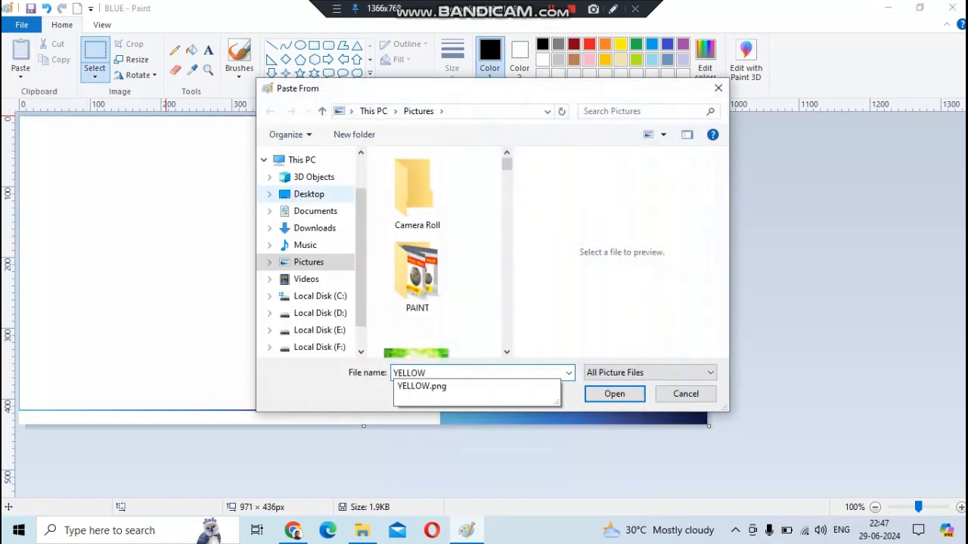
key("Return")
left_click_drag(269, 211, 353, 211)
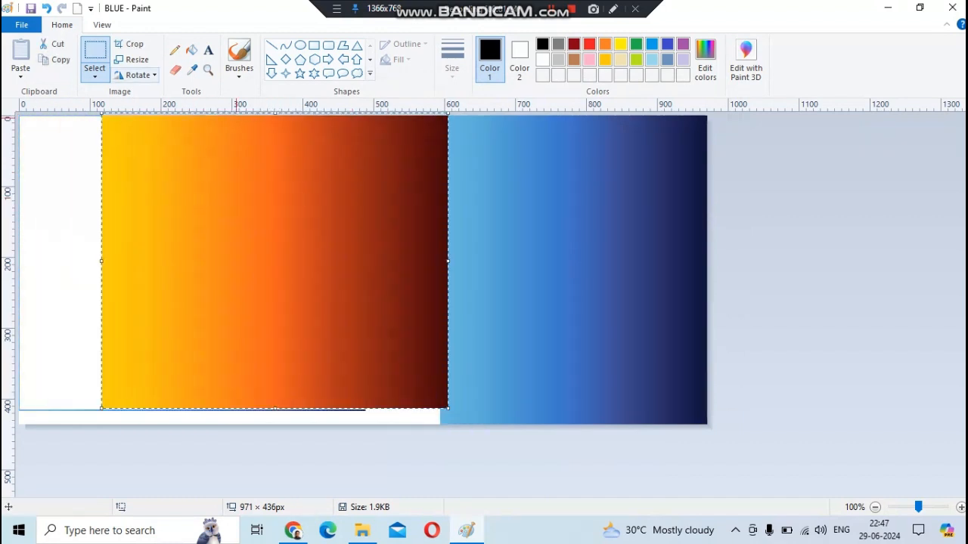
left_click(138, 75)
left_click(162, 153)
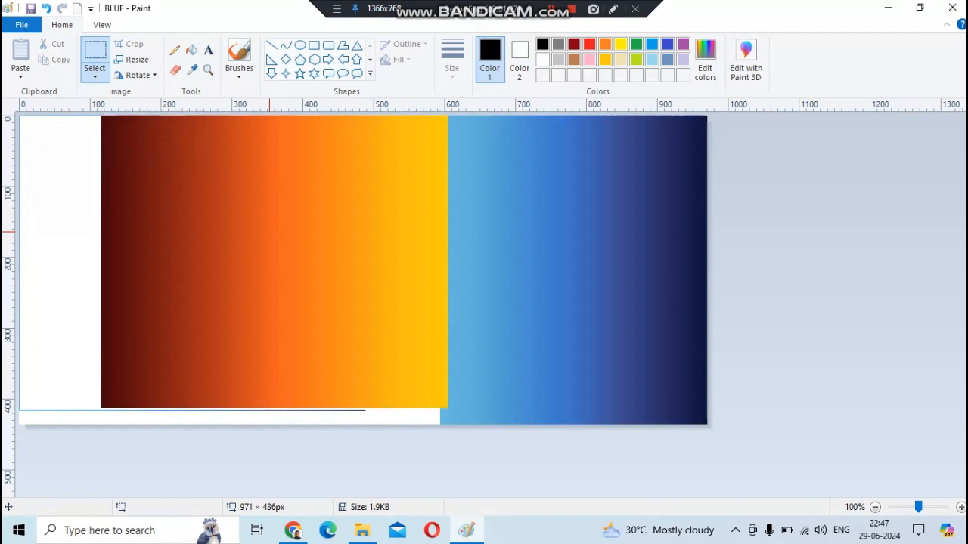
Step: Narrow the warm gradient to about 387 px, set it flush against the blue gradient and stretch it to the canvas's bottom edge
left_click_drag(270, 232, 281, 240)
left_click_drag(460, 268, 388, 269)
left_click_drag(288, 282, 343, 271)
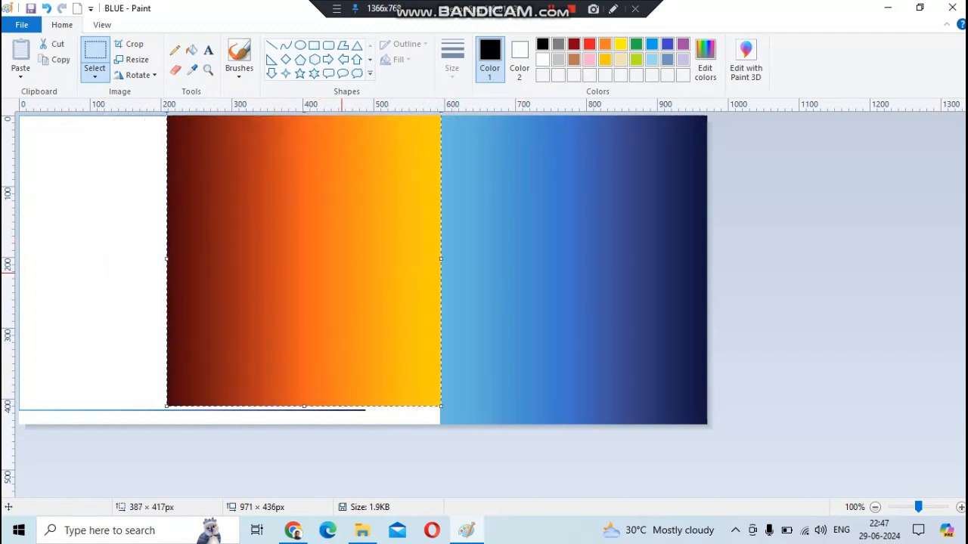
left_click_drag(304, 406, 308, 427)
left_click(116, 302)
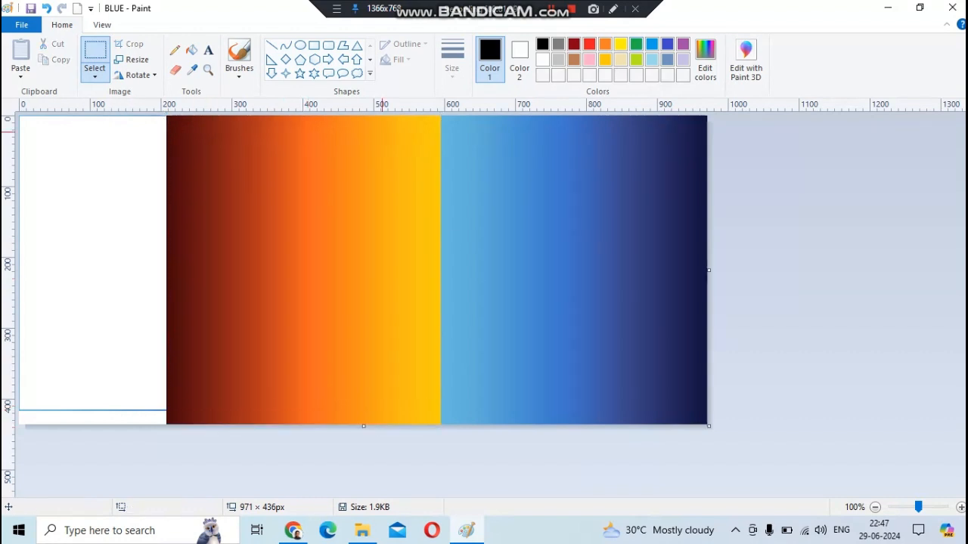
Step: Draw a yellow circle outline about 224 × 217 px across the seam between the two gradients
left_click(620, 43)
left_click_drag(354, 187, 521, 320)
left_click(301, 44)
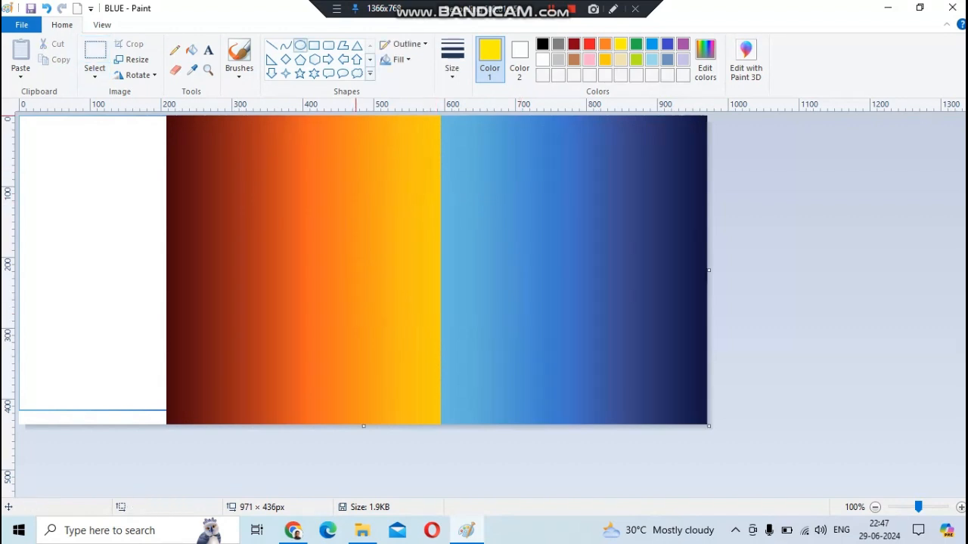
left_click_drag(370, 185, 528, 338)
left_click_drag(462, 298, 447, 270)
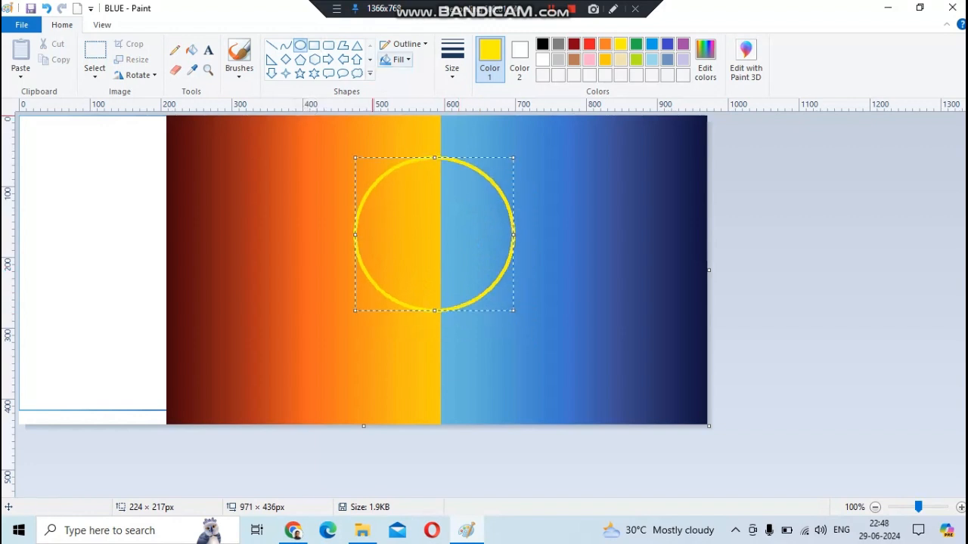
Step: Give the circle a solid yellow fill
left_click(397, 59)
left_click(421, 93)
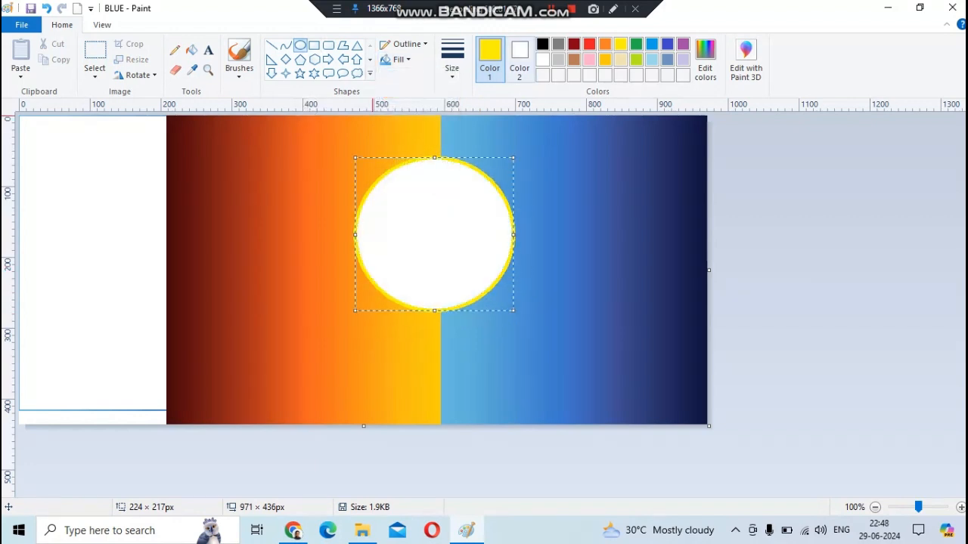
left_click(519, 56)
left_click(620, 44)
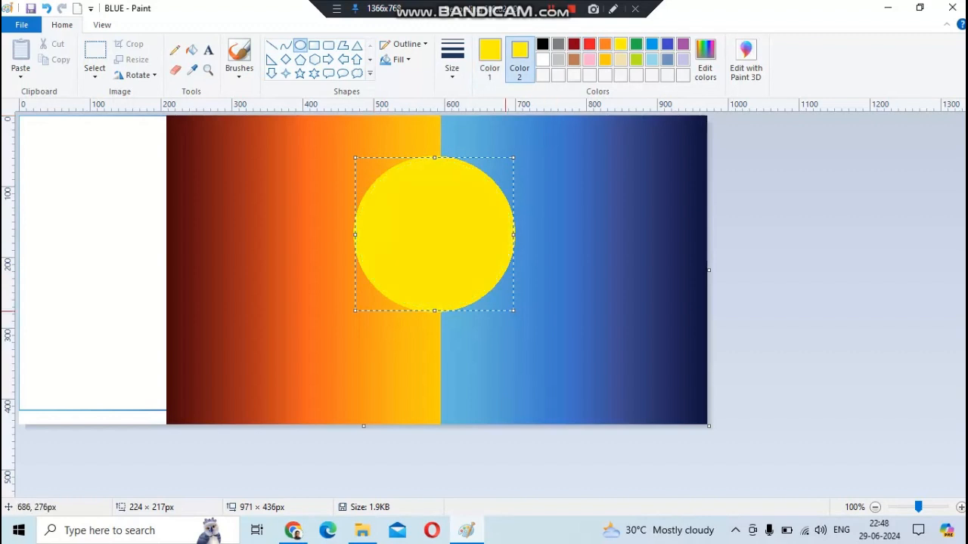
Step: Shrink the yellow circle to about 200 × 192 px and centre it on the seam between the gradients
left_click_drag(513, 310, 496, 292)
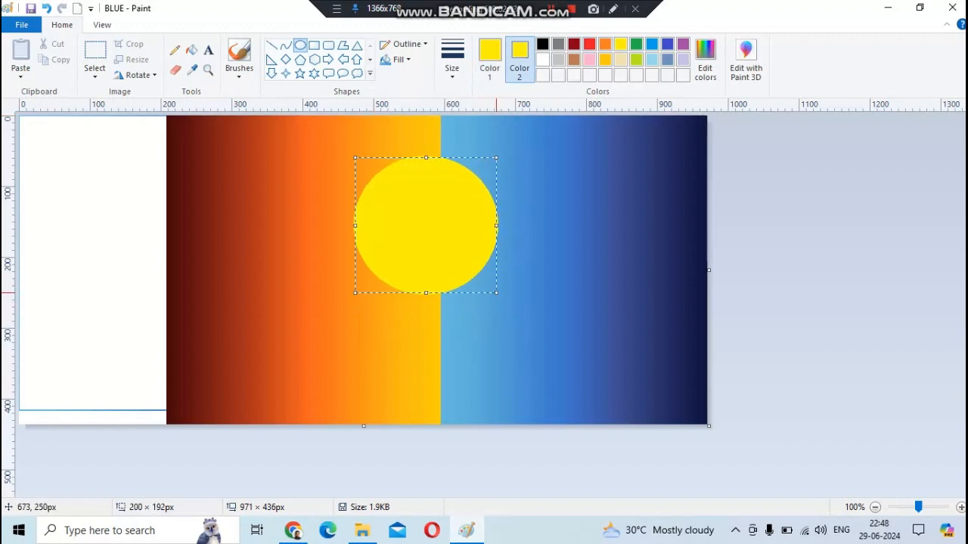
mouse_move(407, 243)
left_mouse_down()
mouse_move(423, 245)
mouse_move(421, 235)
left_mouse_up()
left_click(117, 238)
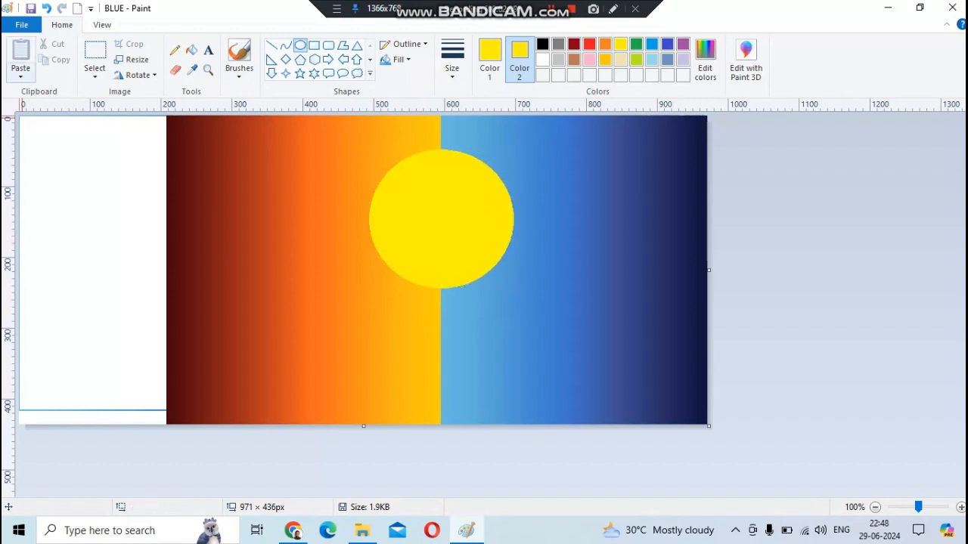
Step: Open the recent picture krishna, select the entire image and copy it
left_click(20, 72)
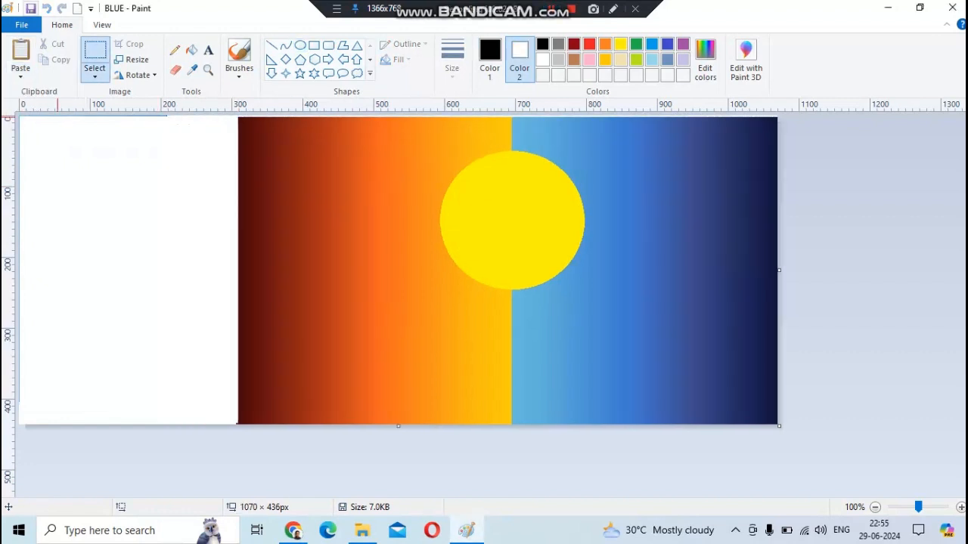
left_click(22, 24)
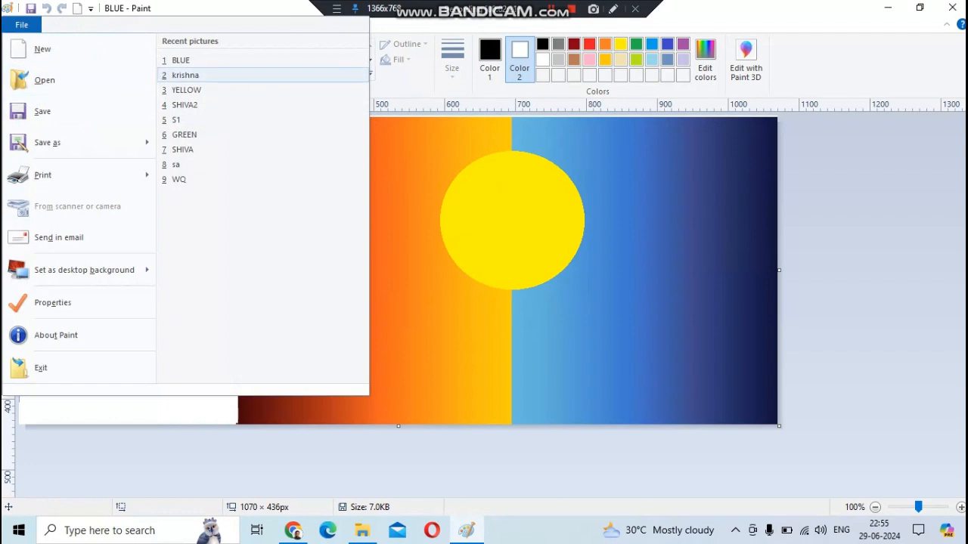
left_click(185, 75)
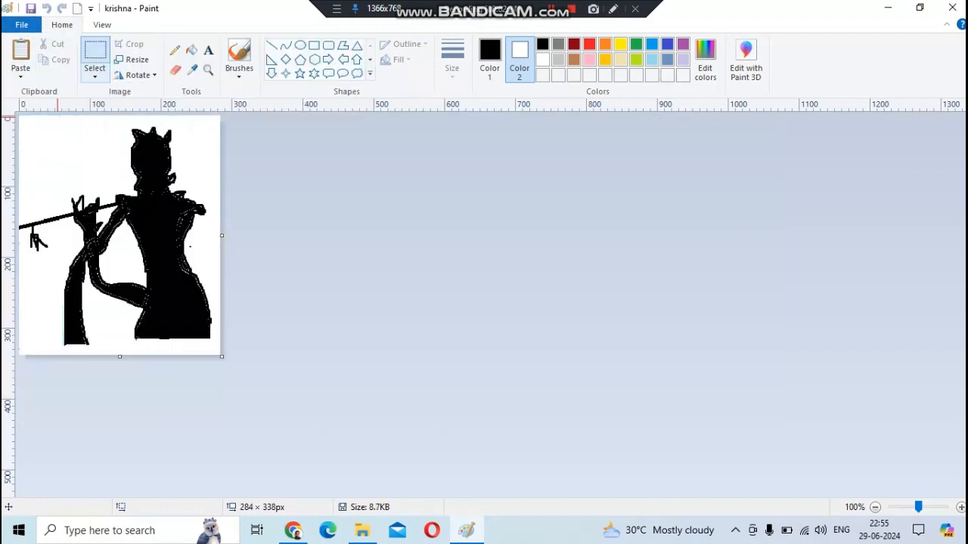
left_click(94, 76)
left_click(113, 156)
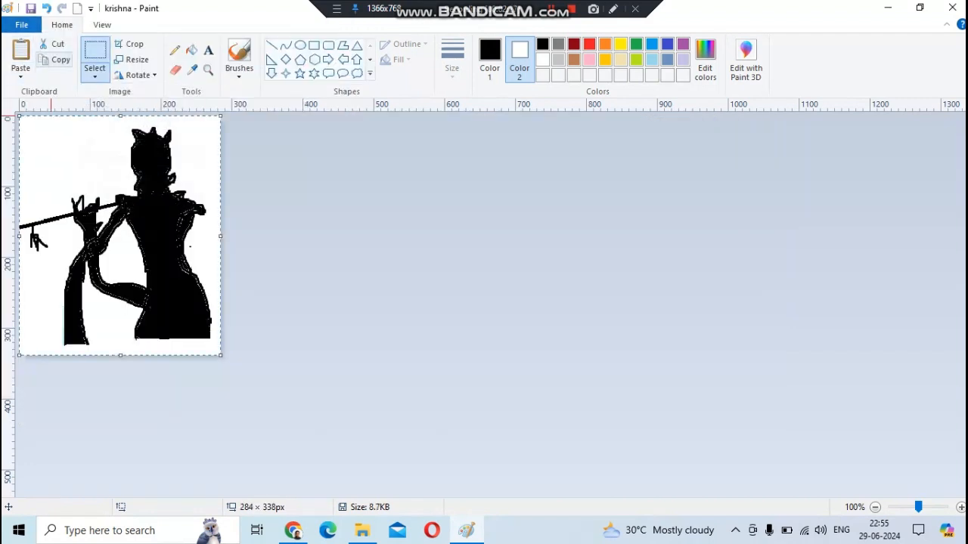
Step: Reopen the BLUE picture, paste the copied silhouette and move it over the yellow sun
left_click(21, 24)
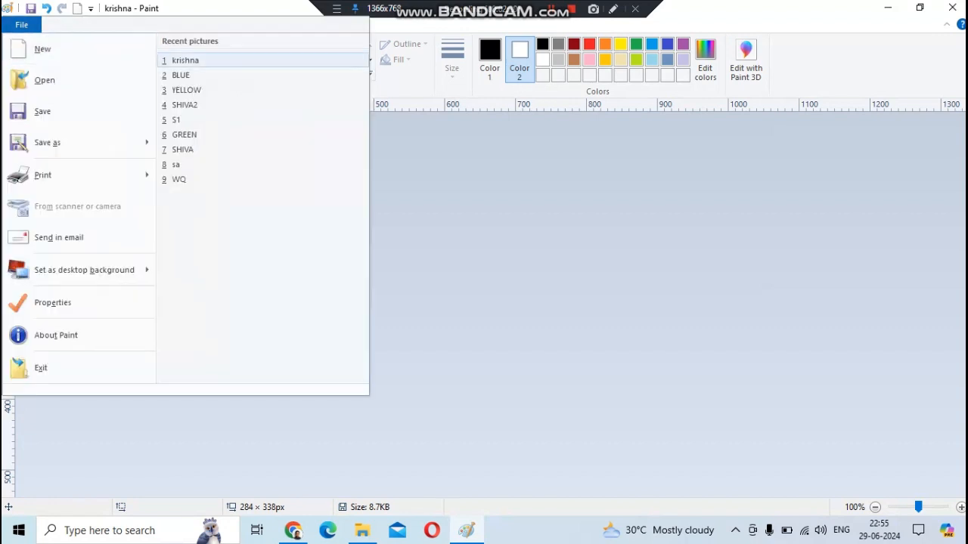
left_click(181, 75)
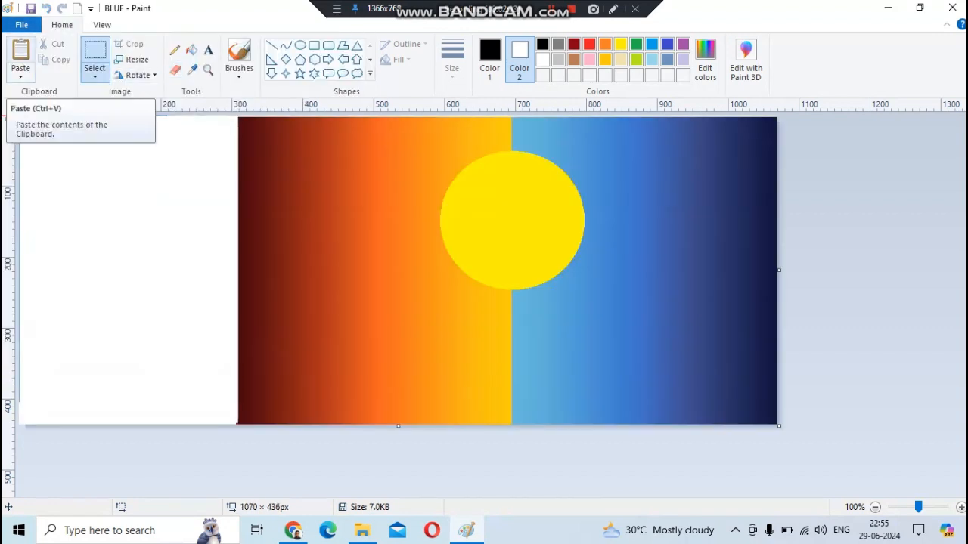
left_click(20, 56)
left_click_drag(106, 219, 460, 294)
Step: Make the pasted silhouette's background transparent, then stretch and place it in front of the sun so that it reaches the canvas's bottom edge
left_click(94, 75)
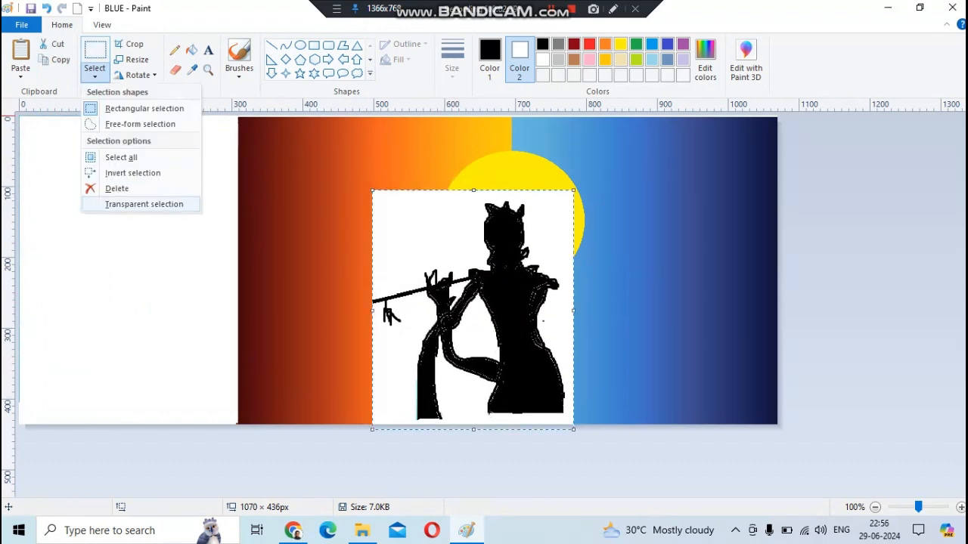
left_click(143, 204)
left_click_drag(514, 343, 530, 340)
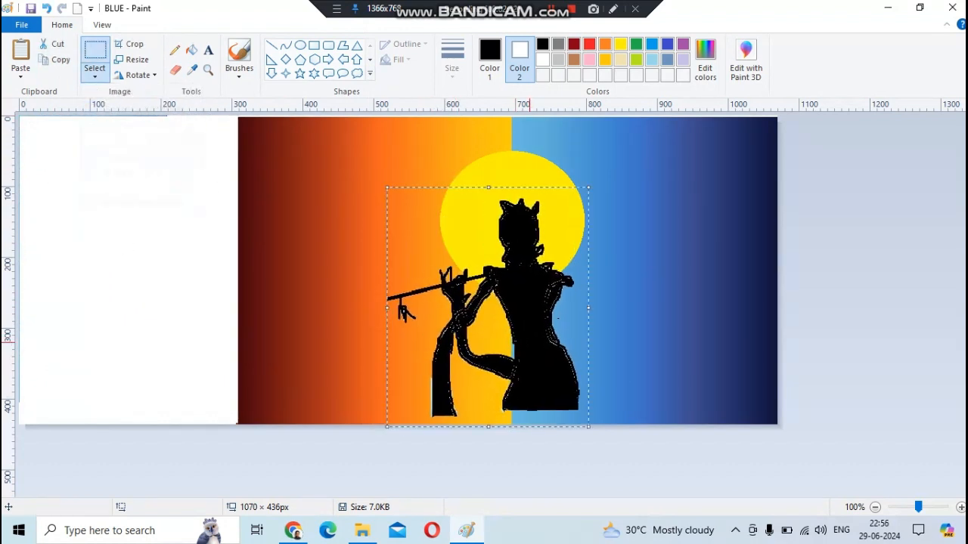
left_click_drag(488, 426, 488, 439)
left_click_drag(512, 357, 497, 359)
left_click(182, 275)
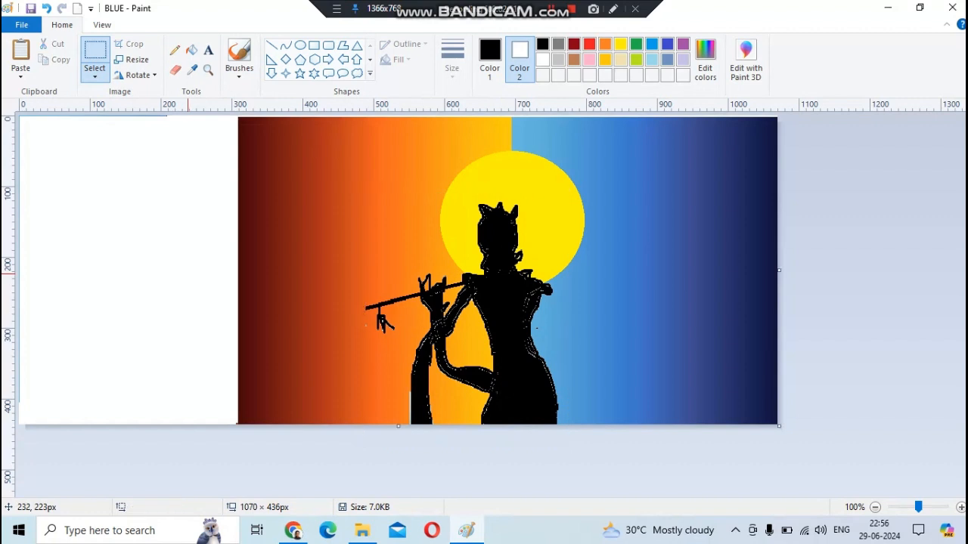
Step: Draw short yellow straight rays around the sun's edge, from beside the raised flute hand over to the shoulder
left_click(272, 45)
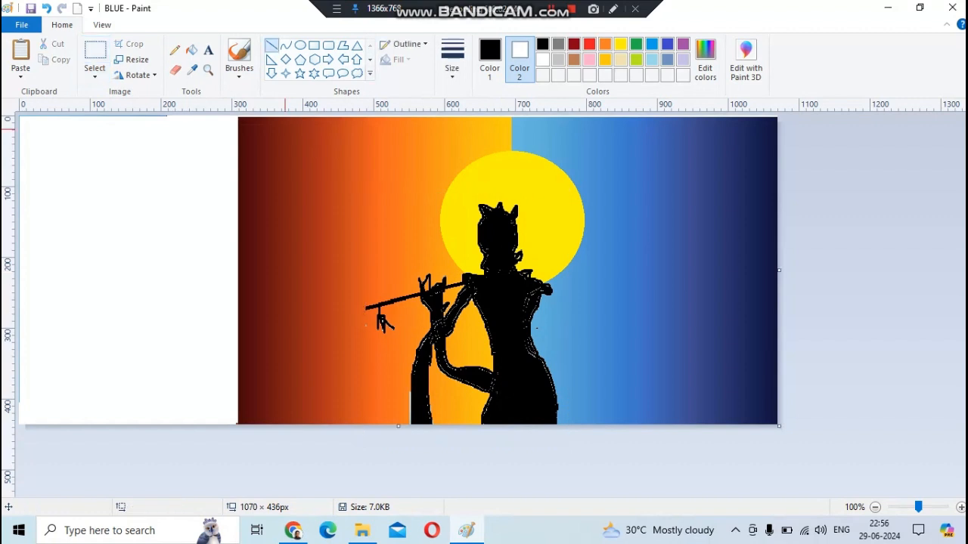
left_click(621, 44)
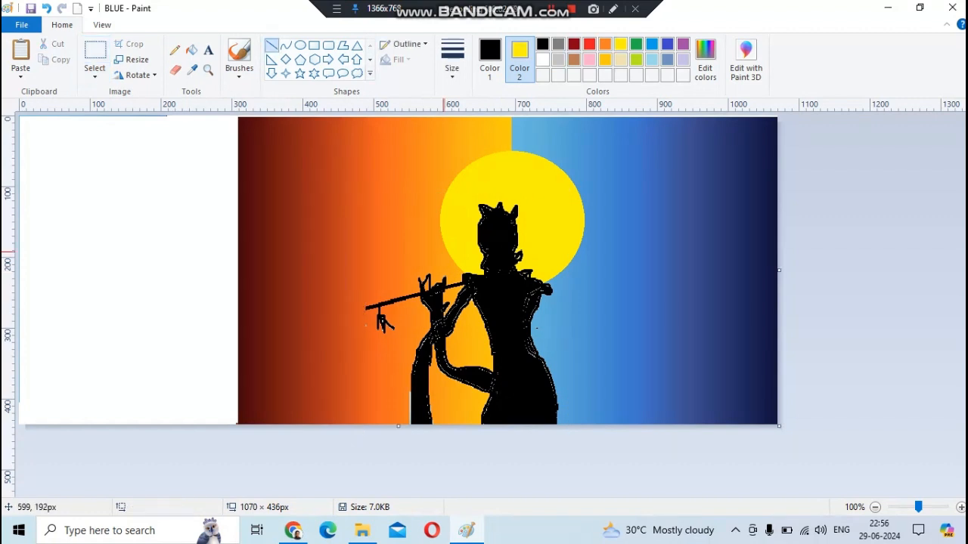
left_click_drag(444, 254, 455, 254)
key("ctrl+z")
left_click(499, 61)
left_click(621, 44)
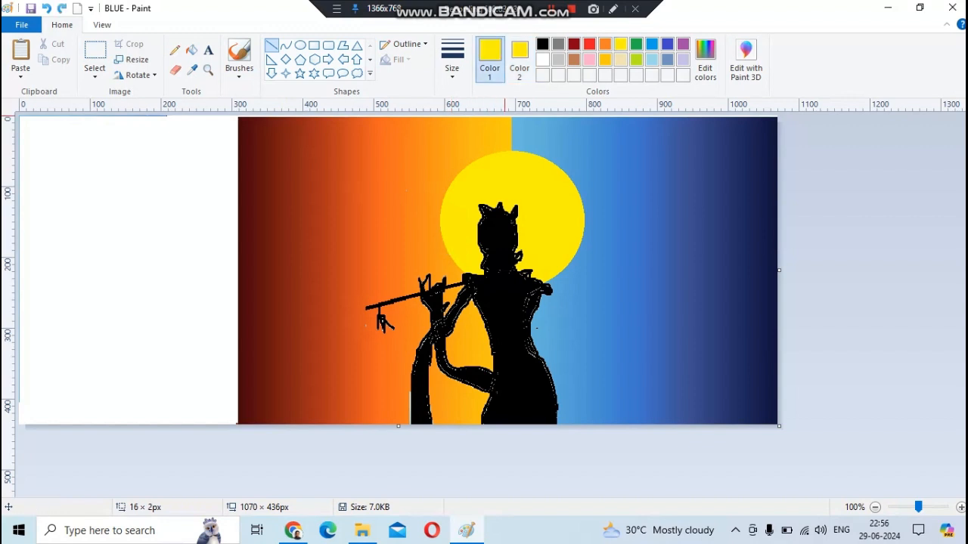
mouse_move(426, 231)
left_mouse_down()
mouse_move(443, 240)
mouse_move(437, 217)
mouse_move(450, 184)
mouse_move(461, 195)
mouse_move(479, 178)
mouse_move(480, 146)
mouse_move(489, 172)
left_mouse_up()
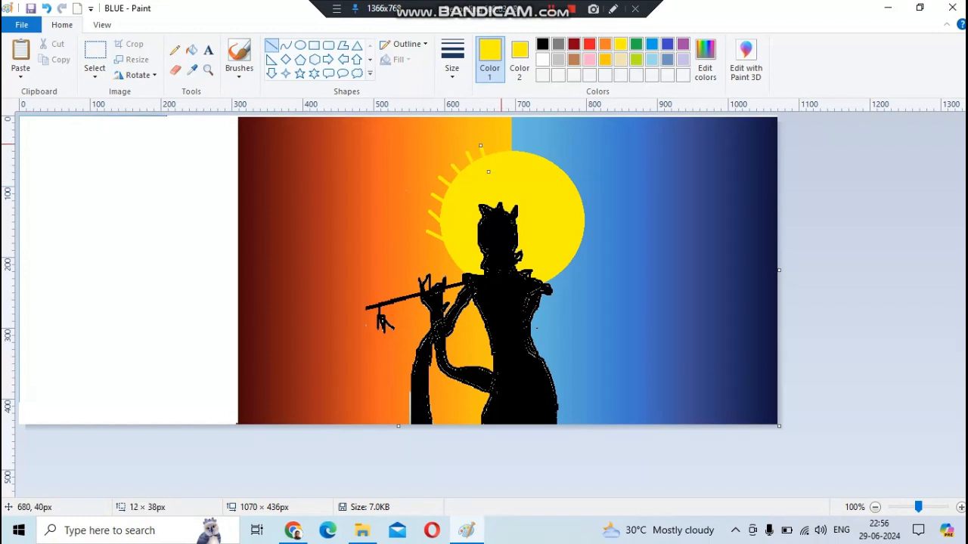
mouse_move(534, 146)
left_mouse_down()
mouse_move(523, 172)
mouse_move(551, 162)
mouse_move(567, 193)
mouse_move(555, 195)
mouse_move(597, 186)
left_mouse_up()
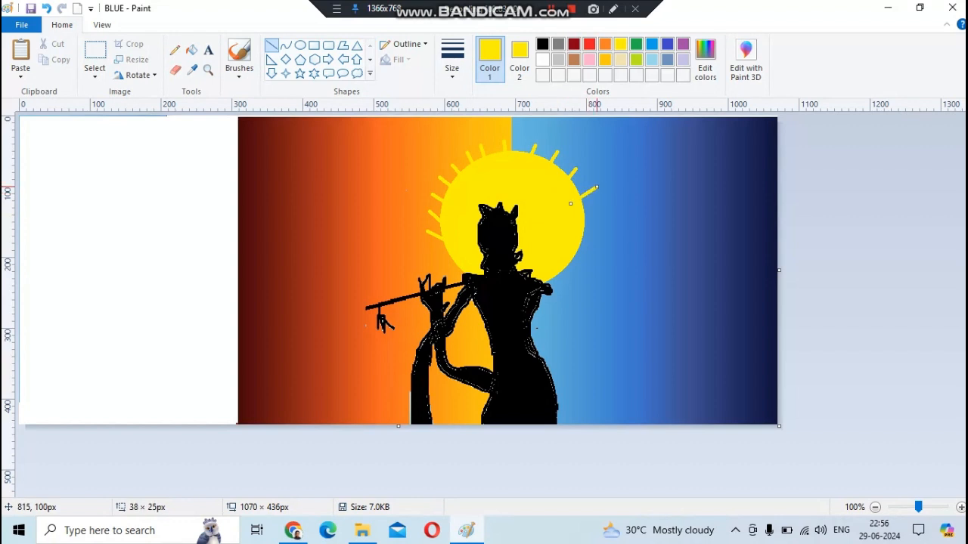
mouse_move(573, 220)
left_mouse_down()
mouse_move(604, 228)
mouse_move(571, 215)
mouse_move(599, 249)
mouse_move(571, 260)
mouse_move(585, 268)
left_mouse_up()
left_click_drag(431, 261, 452, 243)
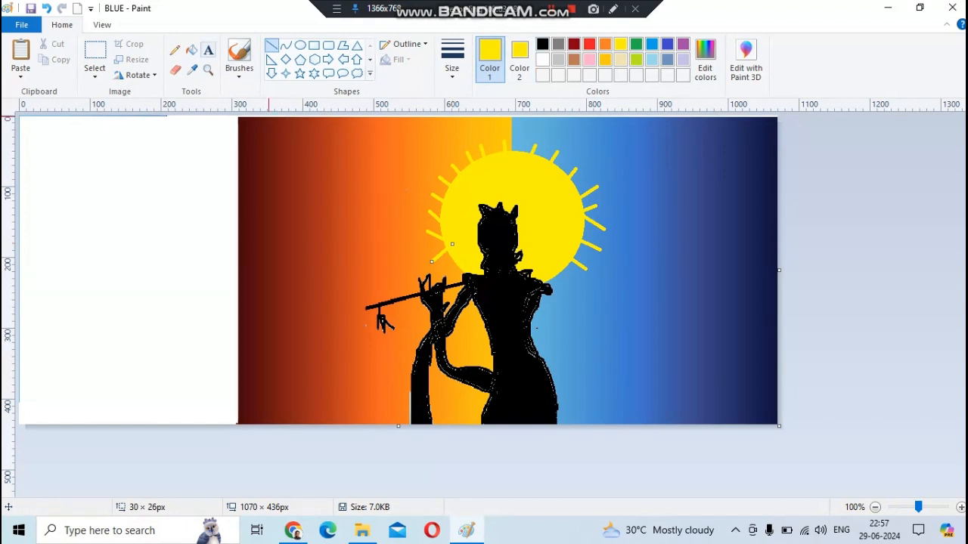
Step: Scatter small white pencil dots as stars over the orange and blue gradients
left_click(175, 50)
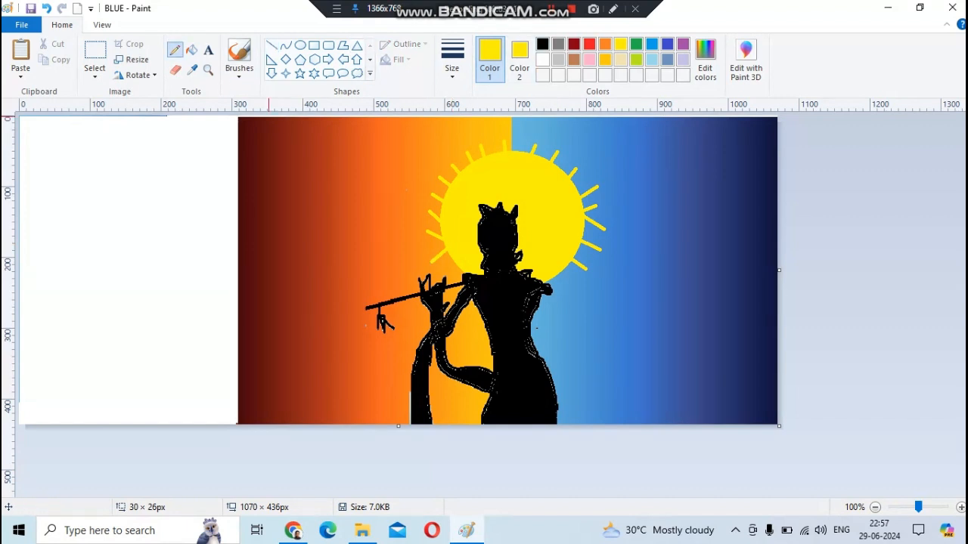
left_click(542, 60)
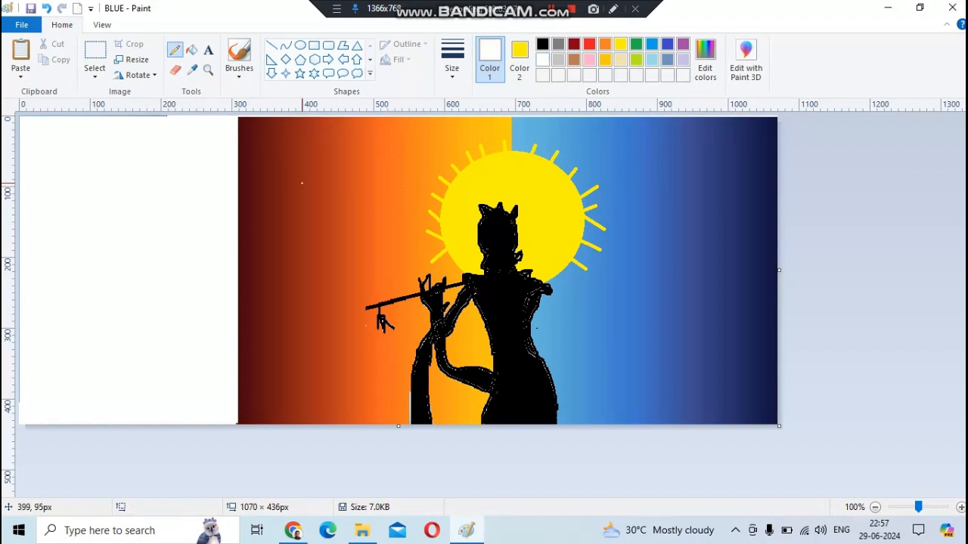
left_click(369, 203)
left_click(282, 278)
left_click(354, 246)
left_click(666, 184)
left_click(717, 133)
left_click(745, 182)
left_click(747, 156)
left_click(725, 219)
left_click(731, 285)
left_click(644, 282)
left_click(690, 221)
Step: Draw a small white four-point star about 9 × 9 px in the upper orange gradient, with a solid color fill
left_click(285, 73)
left_click(519, 61)
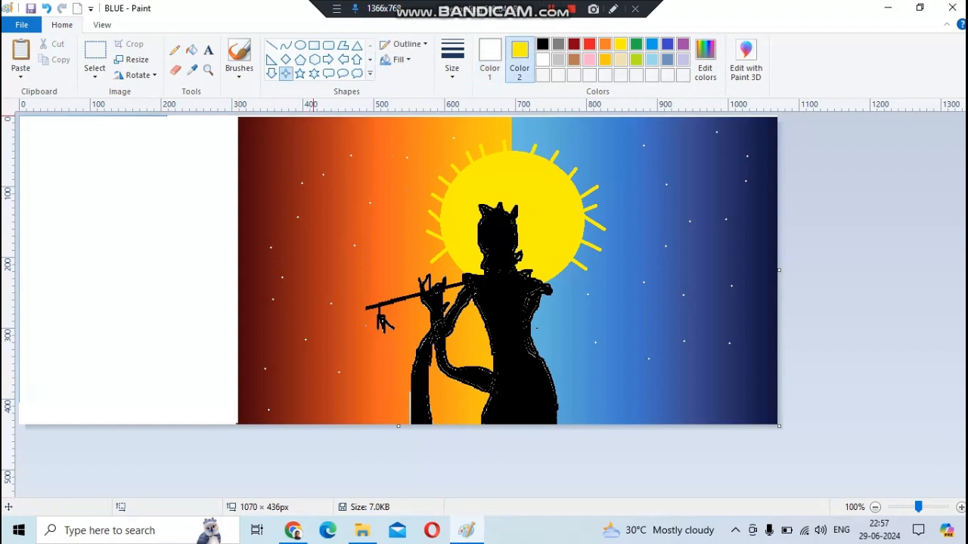
mouse_move(377, 146)
left_mouse_down()
mouse_move(389, 162)
mouse_move(384, 153)
left_mouse_up()
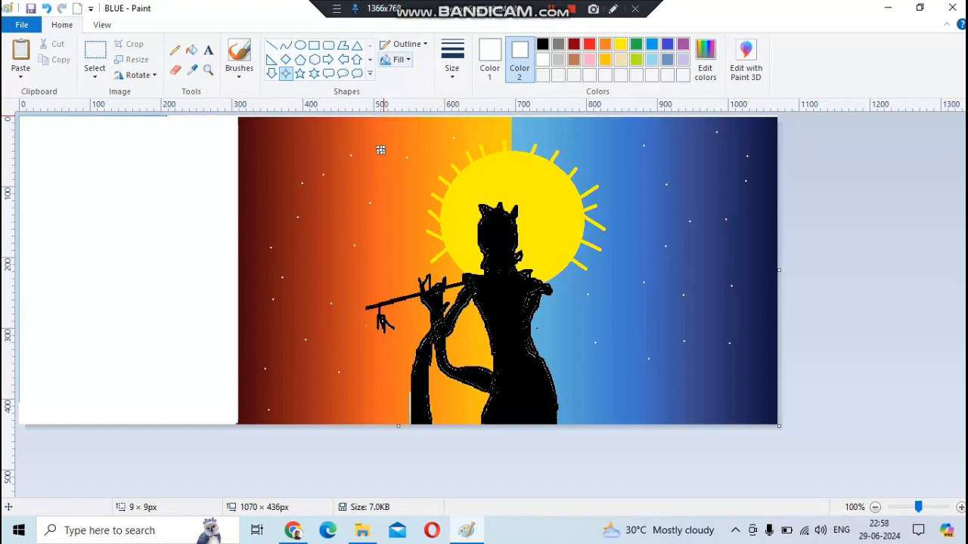
left_click(398, 59)
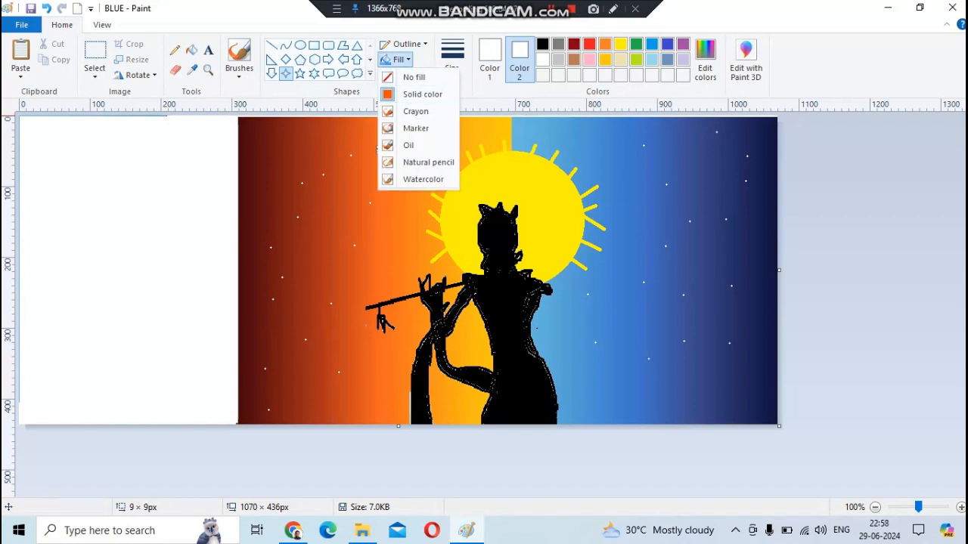
left_click(422, 94)
Step: Add more solid white four-point stars of varied sizes over the upper and middle orange gradient, using a changed line size
left_click(453, 62)
left_click(484, 99)
left_click_drag(373, 182, 381, 197)
mouse_move(326, 155)
left_mouse_down()
mouse_move(333, 160)
mouse_move(300, 168)
left_mouse_up()
mouse_move(294, 210)
left_mouse_down()
mouse_move(309, 230)
mouse_move(343, 216)
left_mouse_up()
left_click(299, 250)
left_click_drag(270, 254, 289, 278)
left_click(363, 255)
left_click_drag(365, 256, 377, 273)
Step: Draw solid white four-point stars of varied sizes across the blue gradient beside the sun and below it
left_click_drag(601, 133, 633, 179)
left_click_drag(670, 139, 744, 208)
left_click_drag(660, 191, 671, 209)
left_click_drag(647, 265, 658, 282)
left_click_drag(716, 250, 726, 265)
left_click_drag(691, 333, 701, 351)
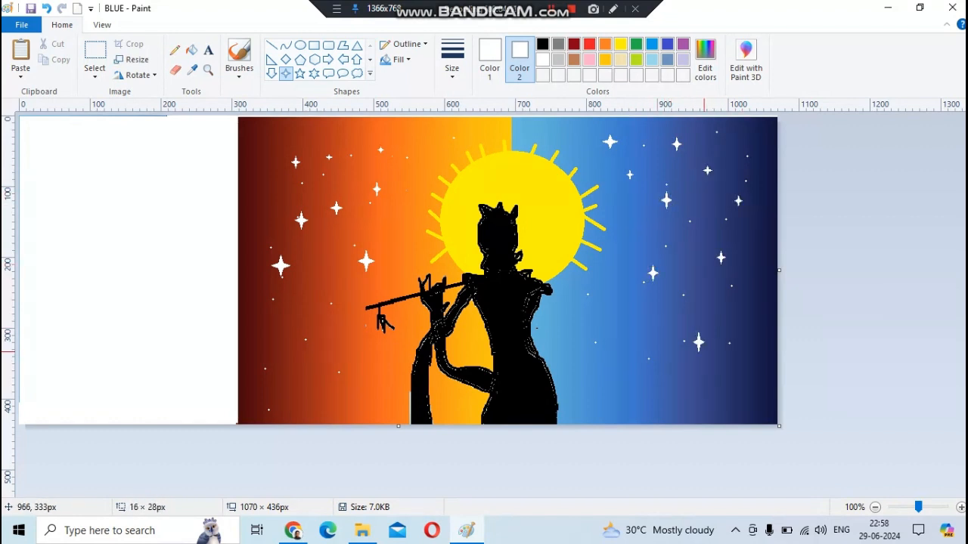
Step: Fill the emptier lower parts of both gradients with further white four-point stars, including a wide one about 30 × 16 px on the blue
left_click_drag(624, 339, 634, 356)
left_click_drag(334, 352, 343, 363)
left_click_drag(270, 346, 282, 360)
left_click_drag(291, 293, 298, 300)
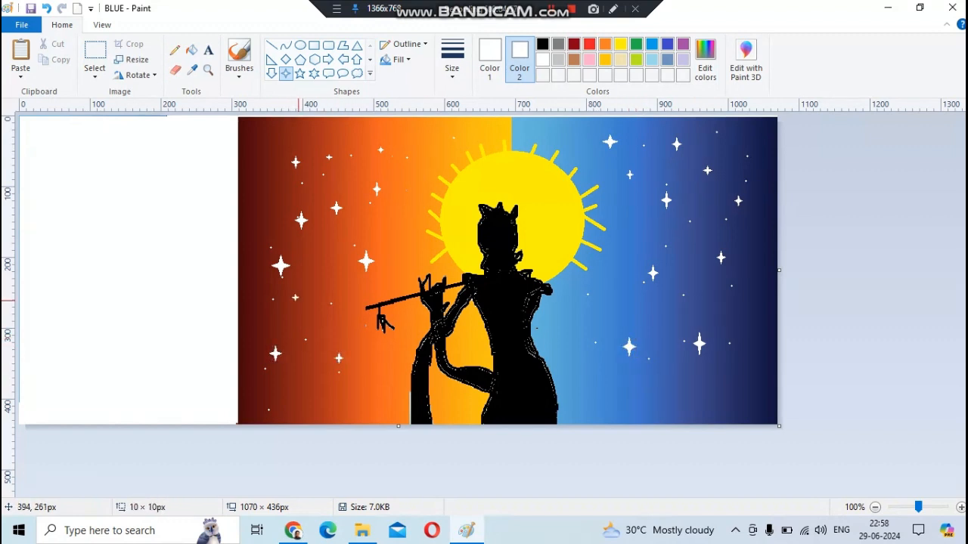
left_click_drag(652, 383, 674, 395)
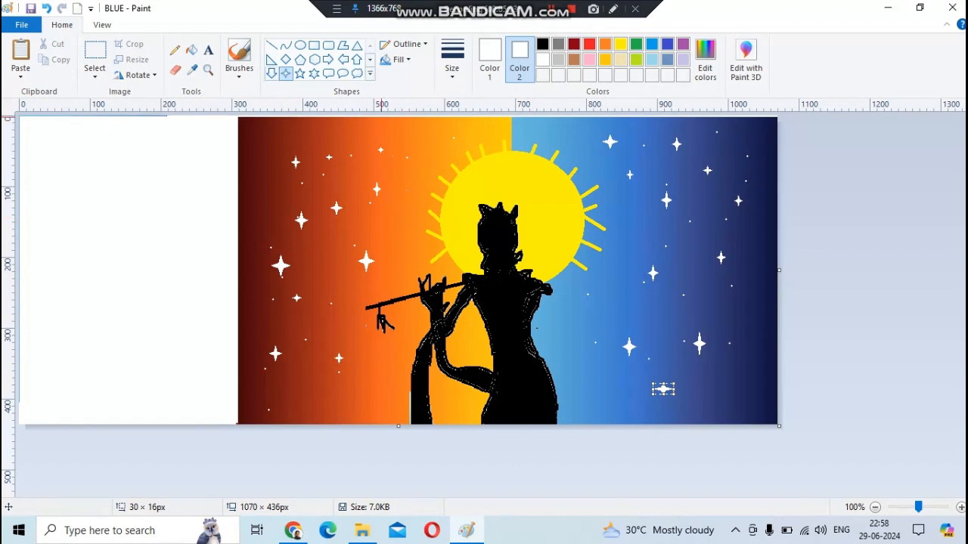
Step: Spray white airbrush speckle clusters above the sun and between the stars of the upper blue gradient
left_click(239, 68)
left_click(324, 97)
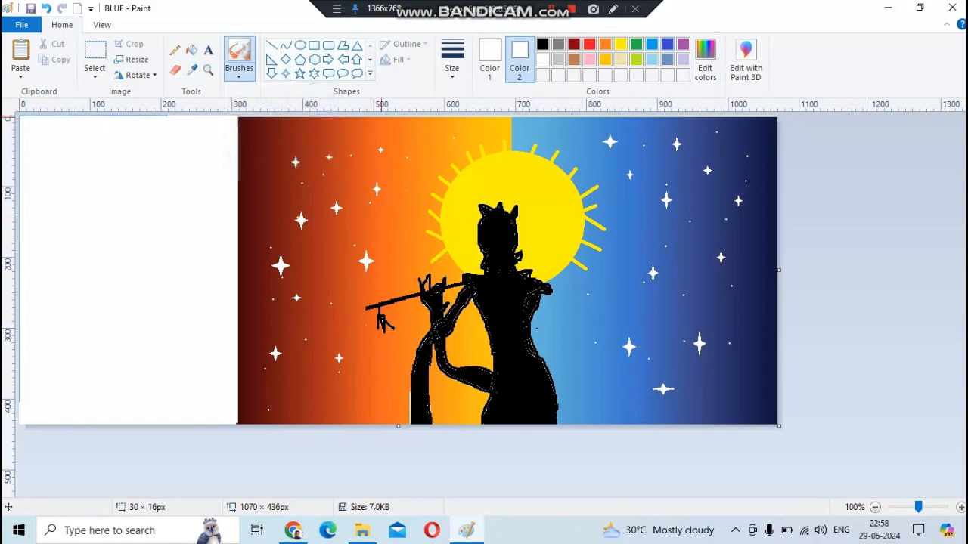
left_click(604, 44)
left_click(452, 64)
left_click(458, 182)
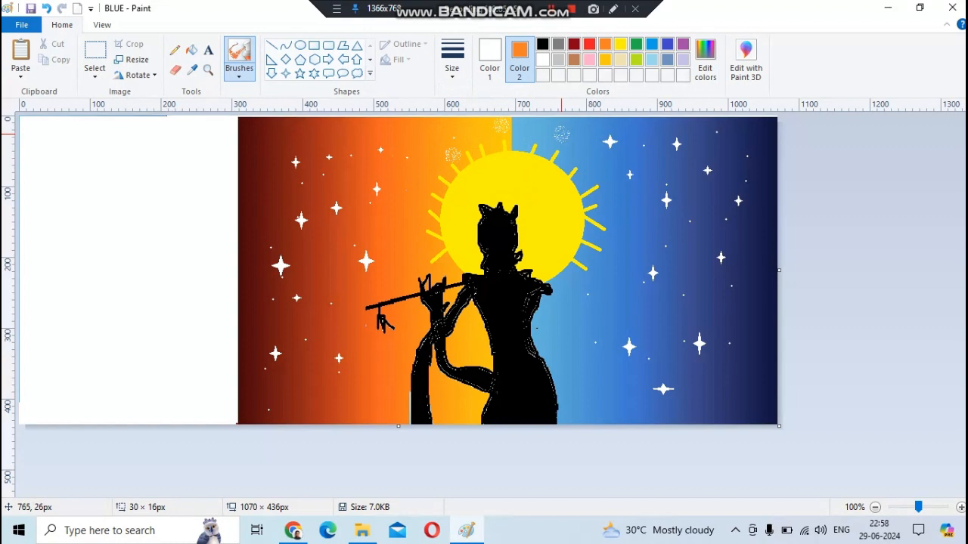
left_click(627, 136)
left_click(678, 149)
left_click(722, 150)
left_click(707, 218)
Step: Spray white airbrush speckle clusters along the upper and lower areas of the orange gradient
left_click(365, 138)
left_click(308, 139)
left_click(274, 147)
left_click(269, 205)
left_click(361, 357)
left_click(346, 386)
left_click(291, 395)
left_click(374, 416)
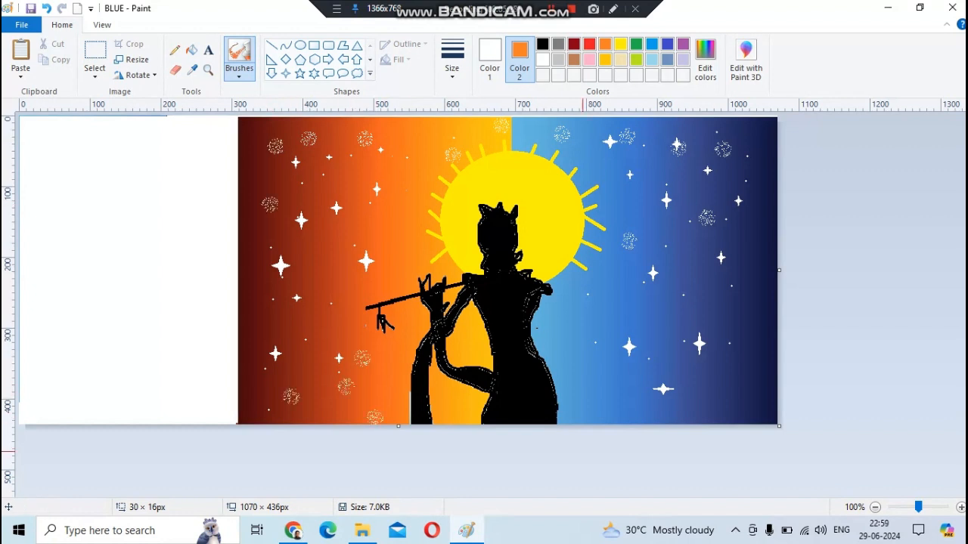
Step: Spray white airbrush speckle clusters over the lower blue gradient
left_click(598, 408)
left_click(583, 364)
left_click(706, 399)
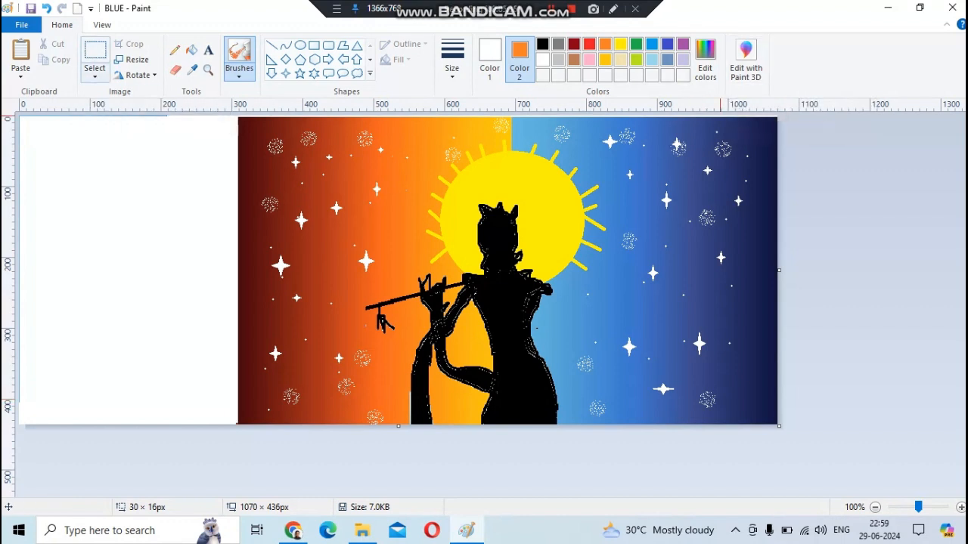
Step: Crop the picture to the painted gradient scene, about 758 × 435 px, leaving out the blank white area beside it
left_click(95, 72)
left_click(121, 157)
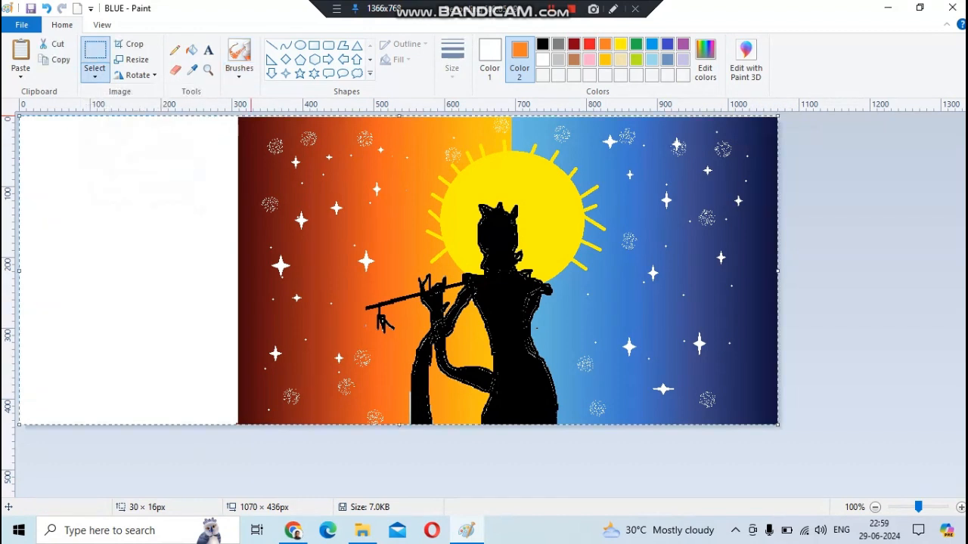
left_click(239, 117)
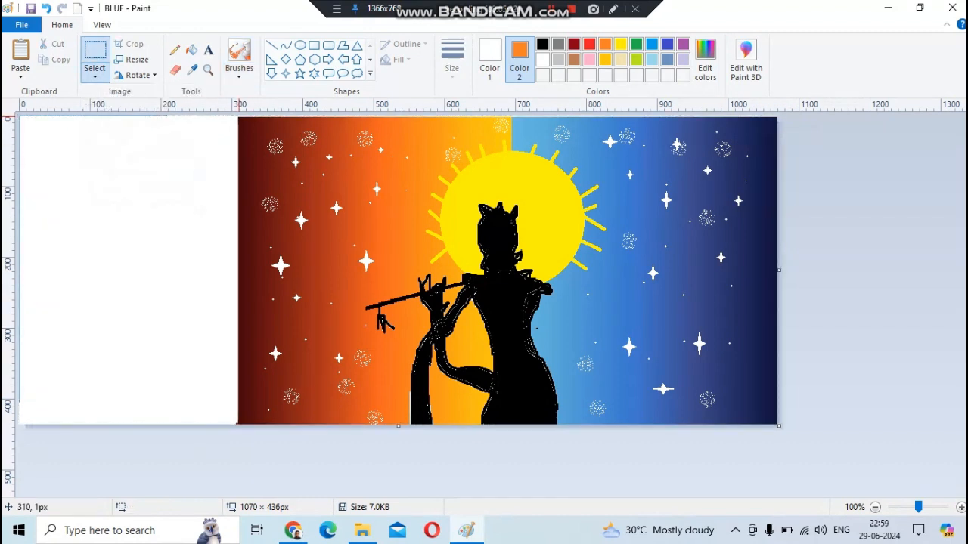
left_click_drag(239, 116, 776, 424)
left_click(133, 44)
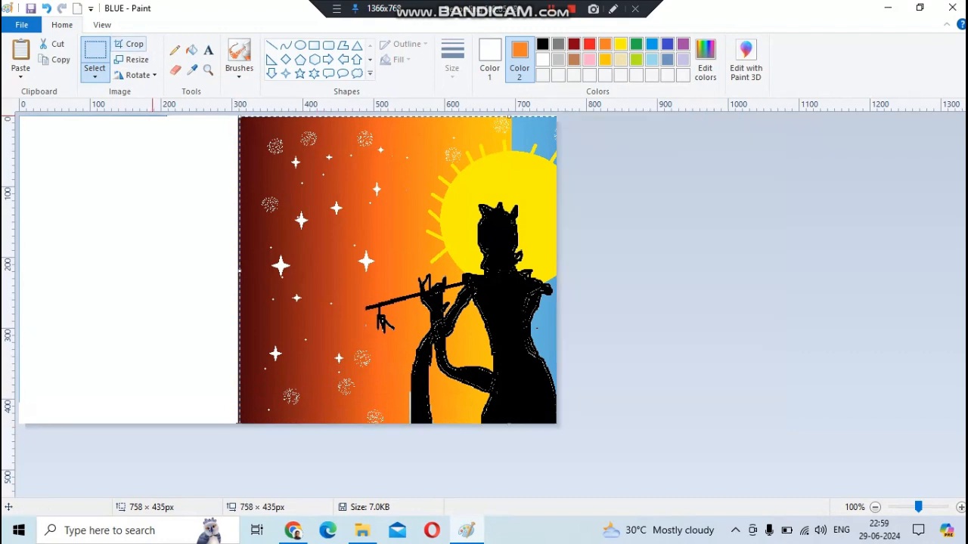